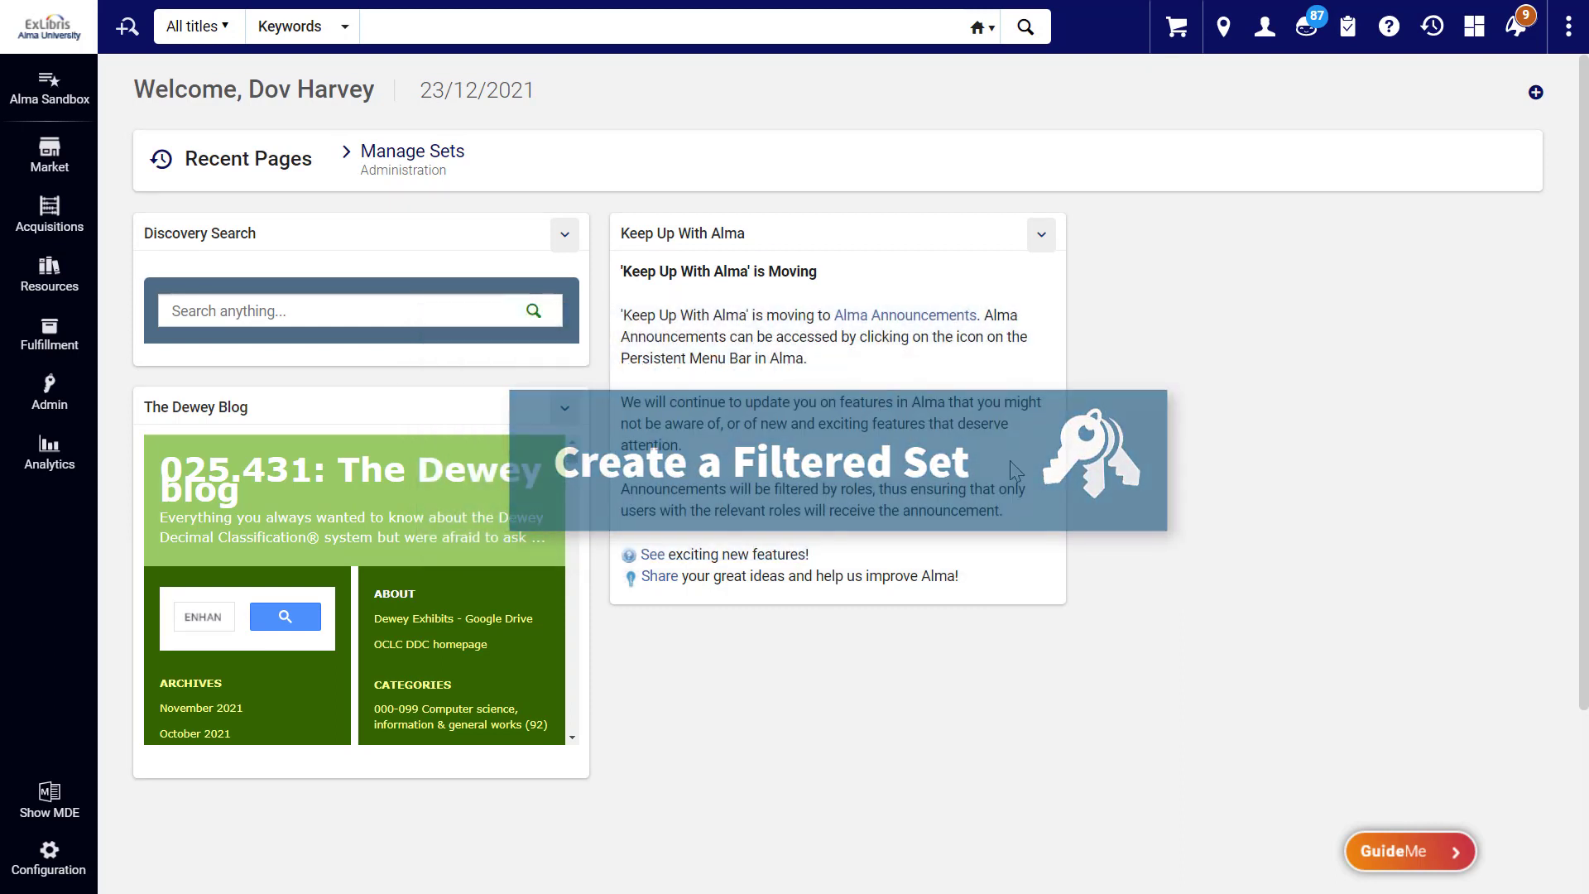
- Run a keyword search of all titles for 'Civil War'
{"action": "left_click", "coordinate": [422, 22]}
{"action": "type", "text": "Civil War"}
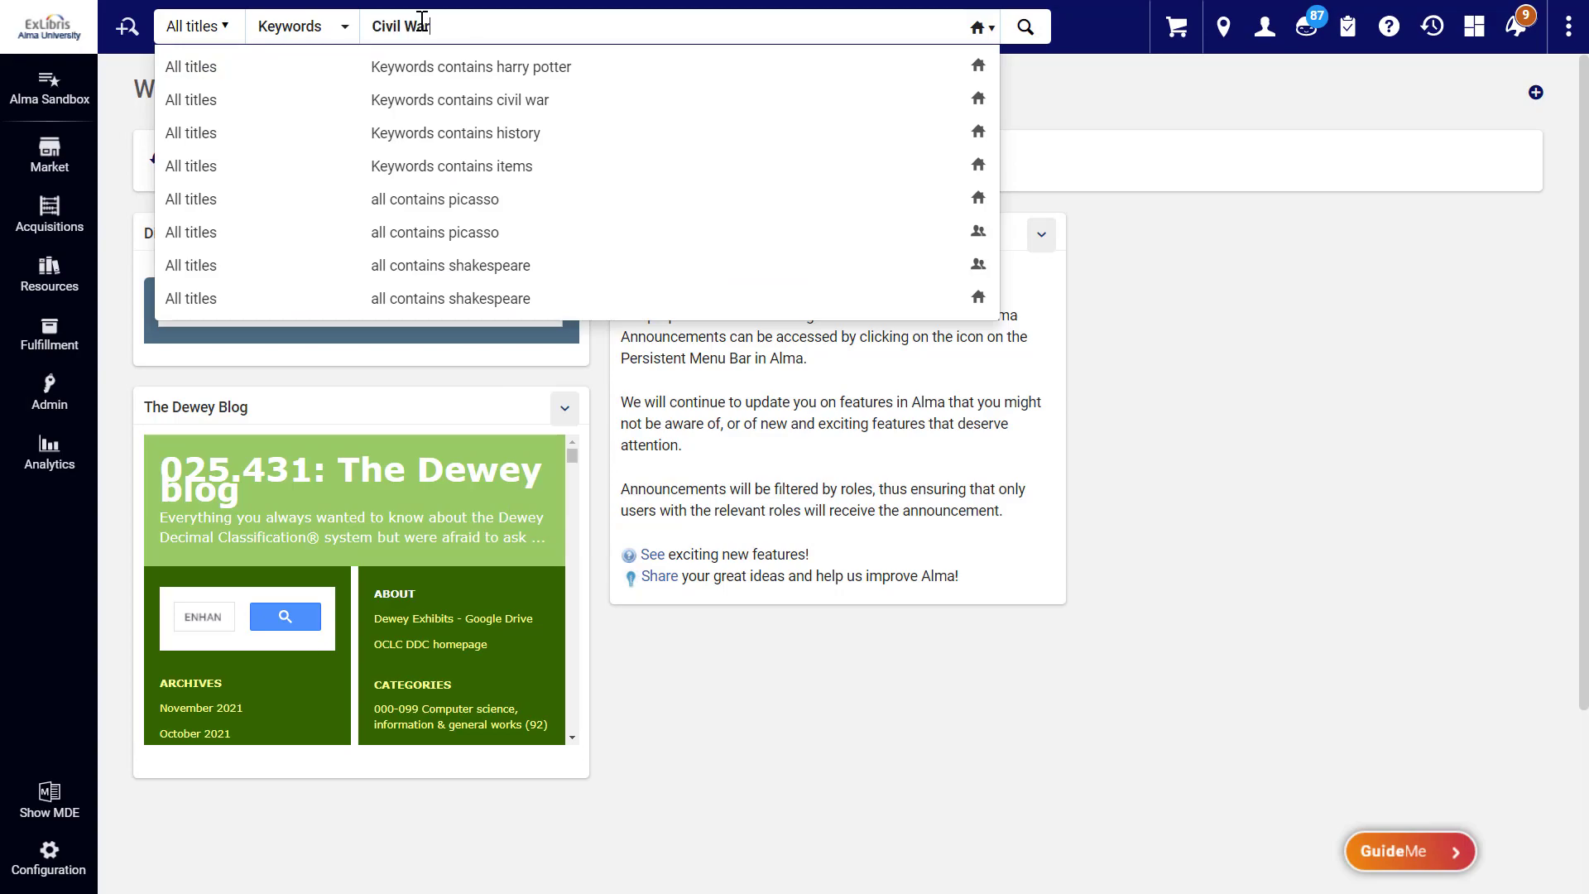
{"action": "key", "text": "Return"}
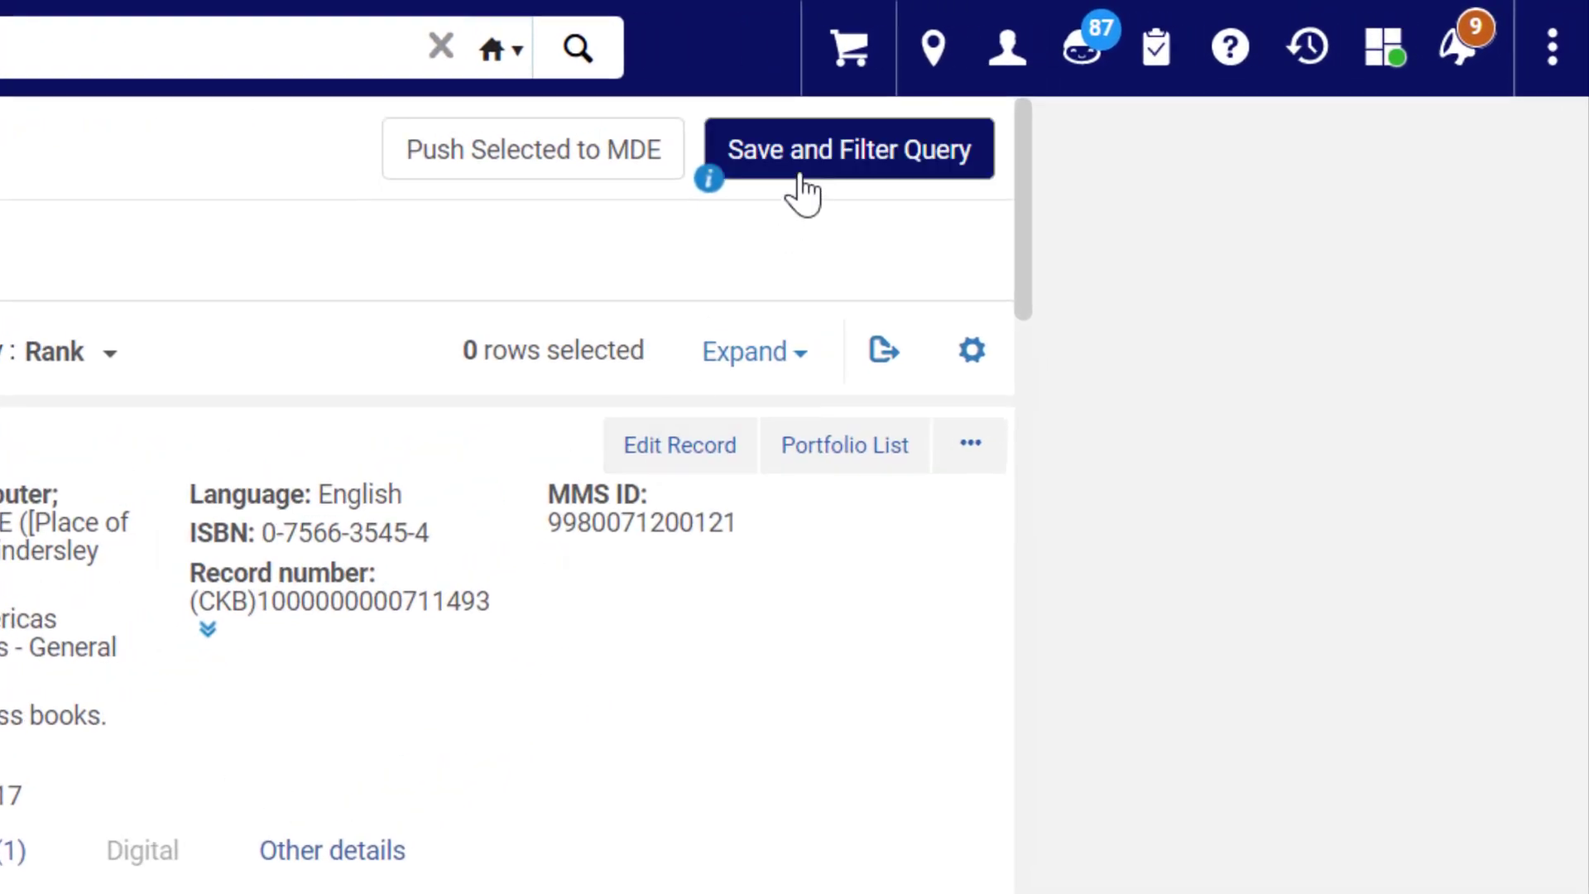
- Start saving the 3,895 results as a set named 'Civil War Titles'
{"action": "left_click", "coordinate": [799, 176]}
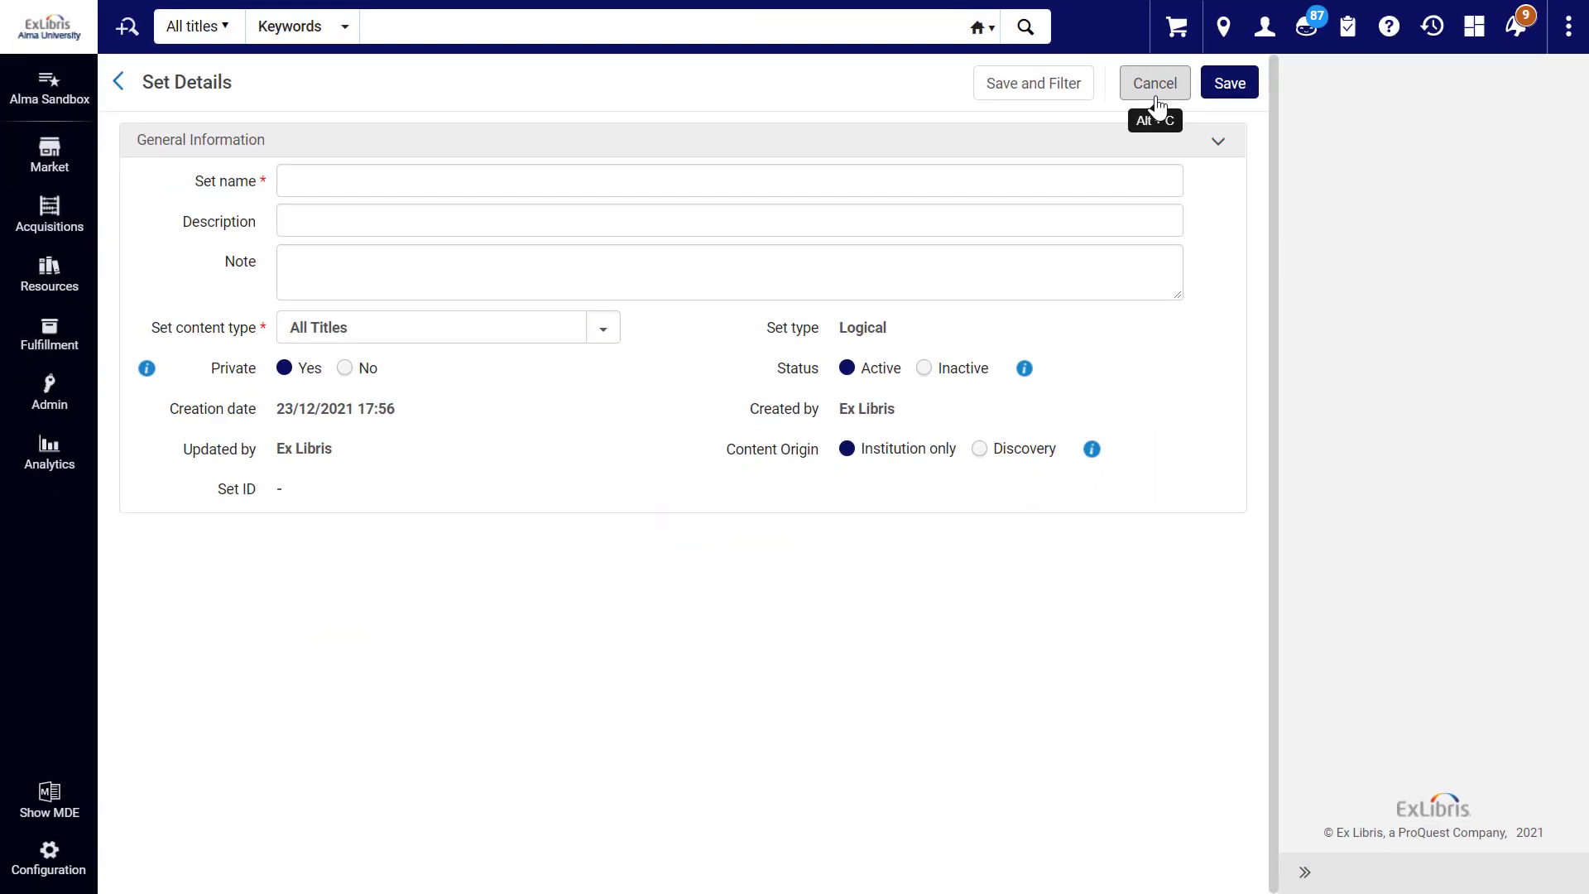
{"action": "left_click", "coordinate": [509, 188]}
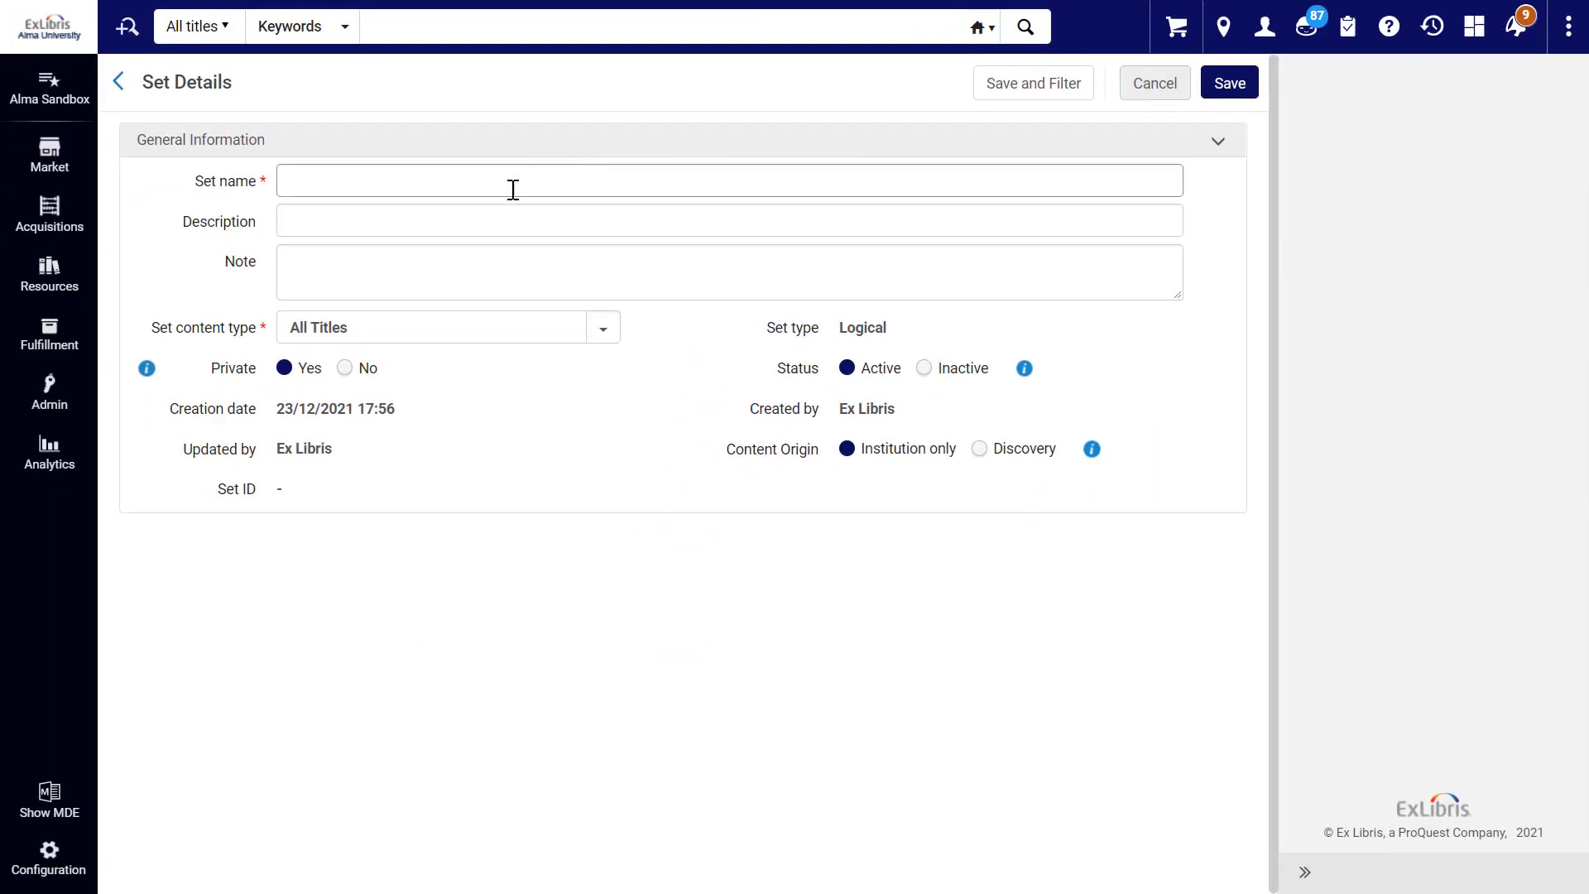
{"action": "type", "text": "Civil War Titles"}
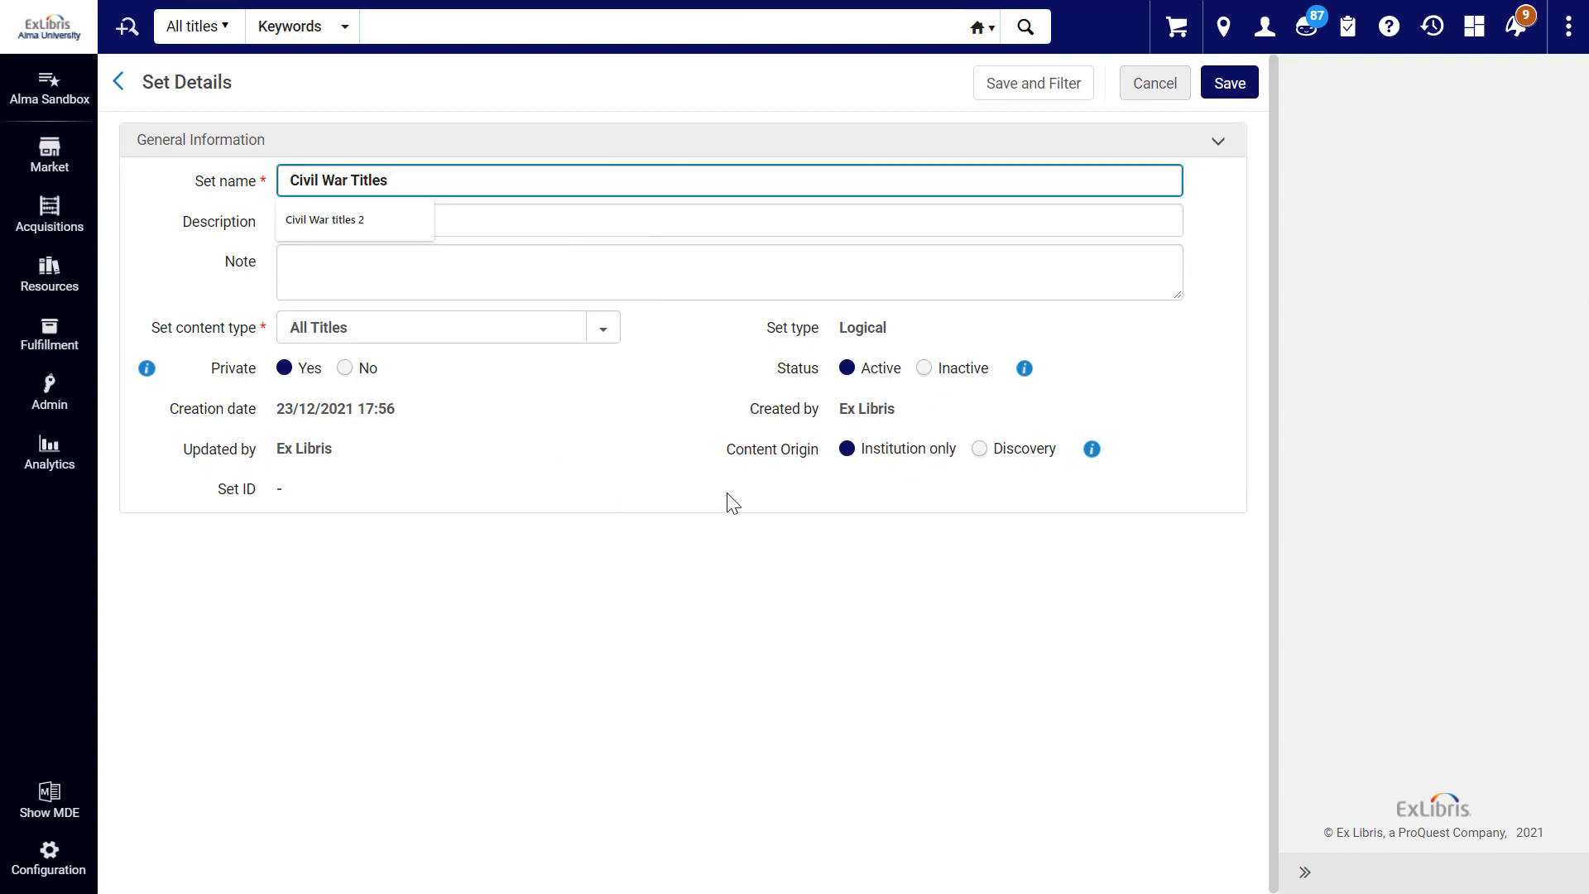
- Save the set and filter it with the ELUNA 2018 '041 a eng' indication rule
{"action": "left_click", "coordinate": [1034, 94]}
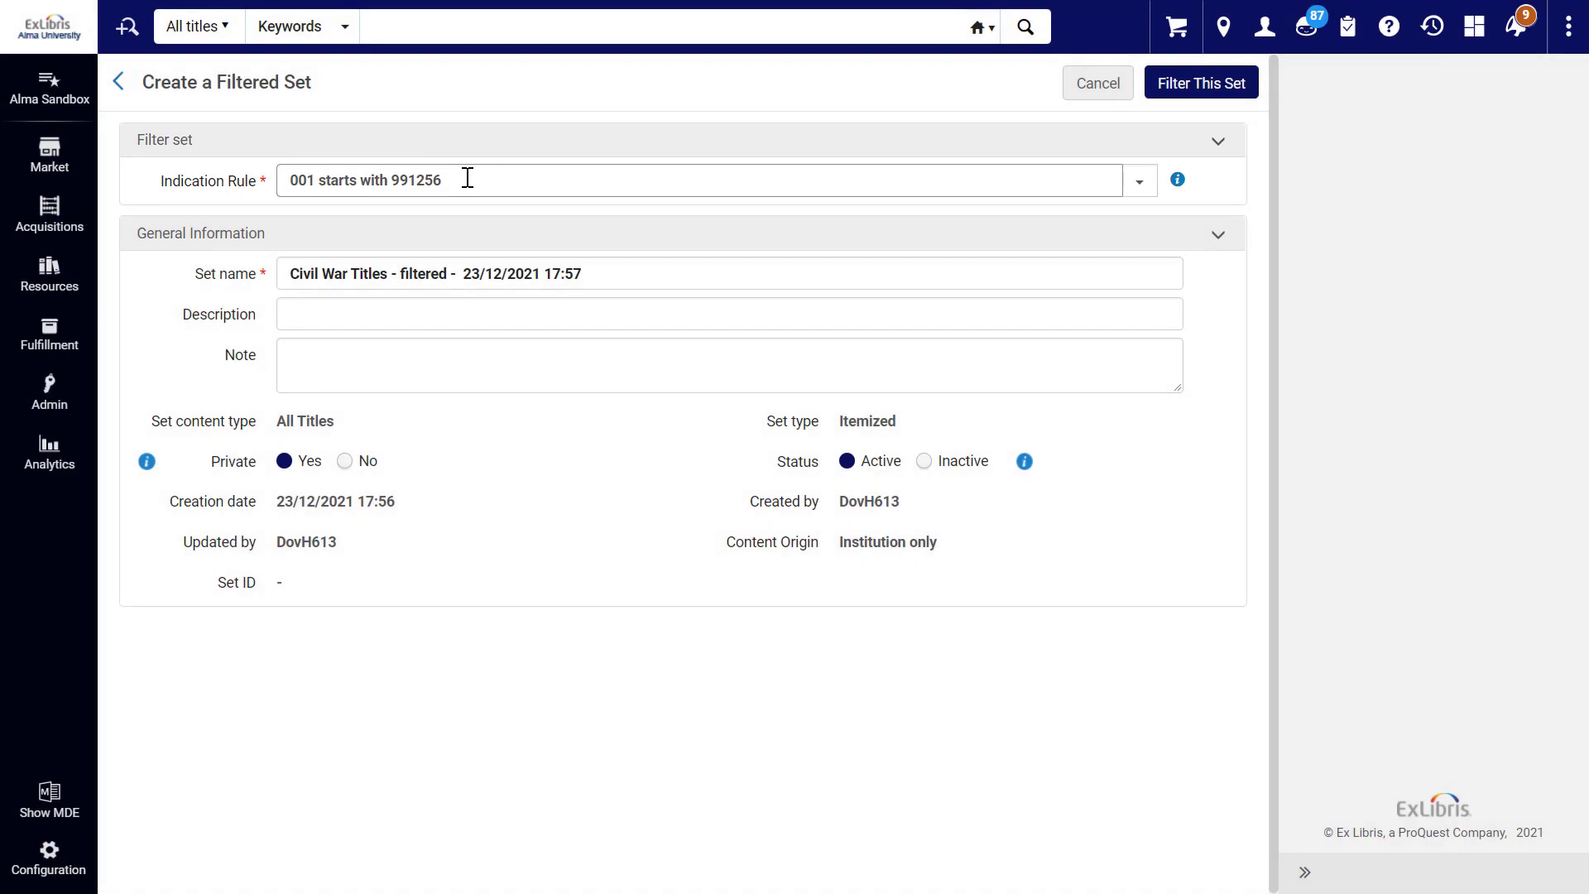
{"action": "left_click", "coordinate": [468, 178]}
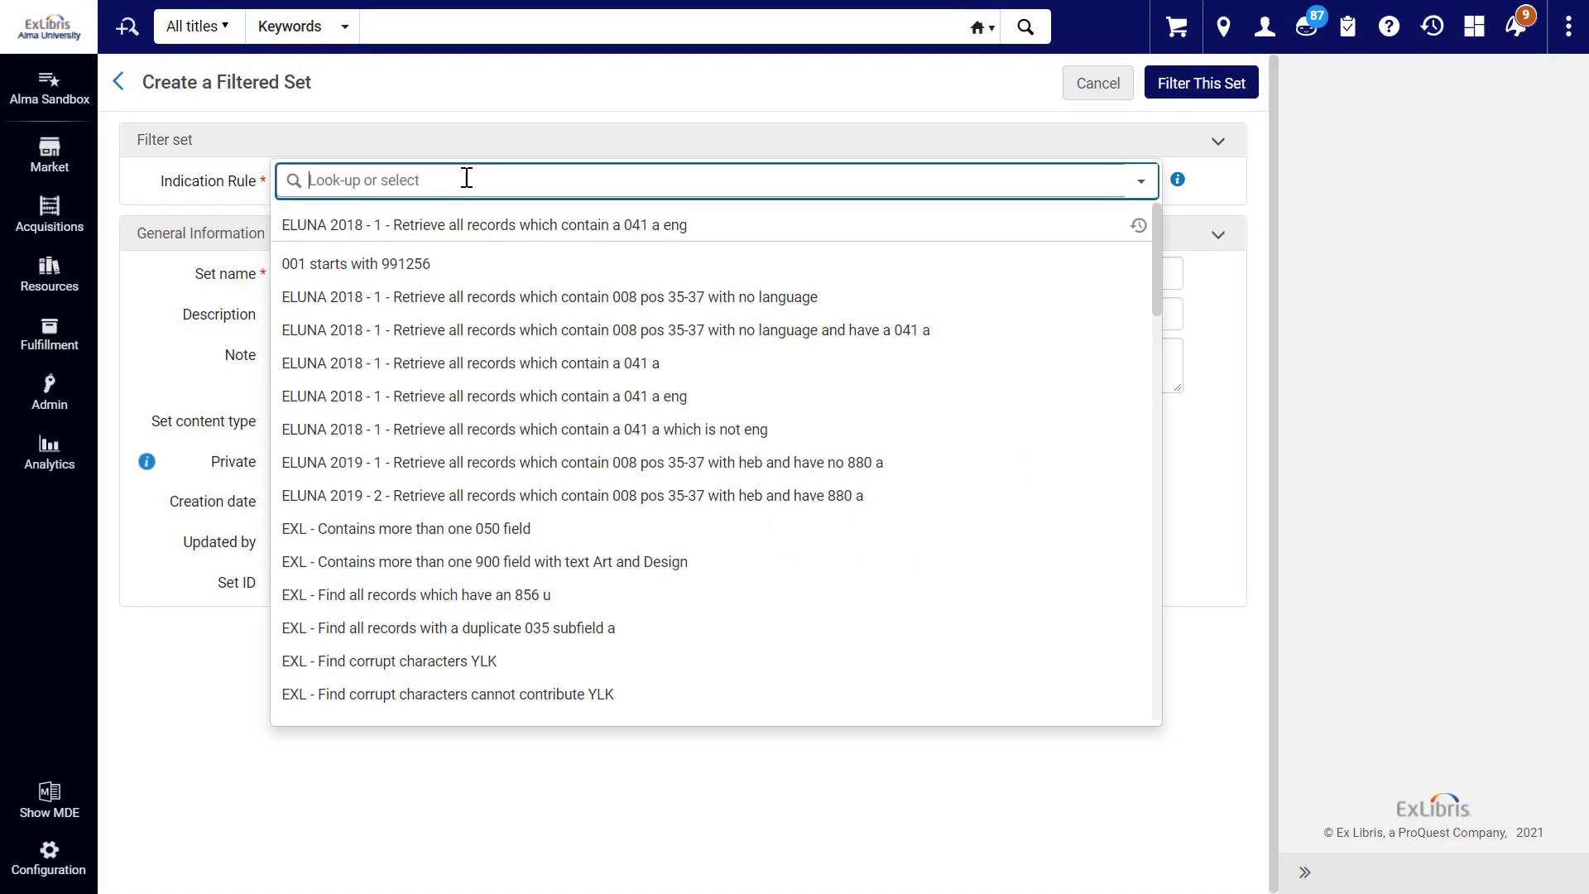
{"action": "left_click", "coordinate": [707, 235]}
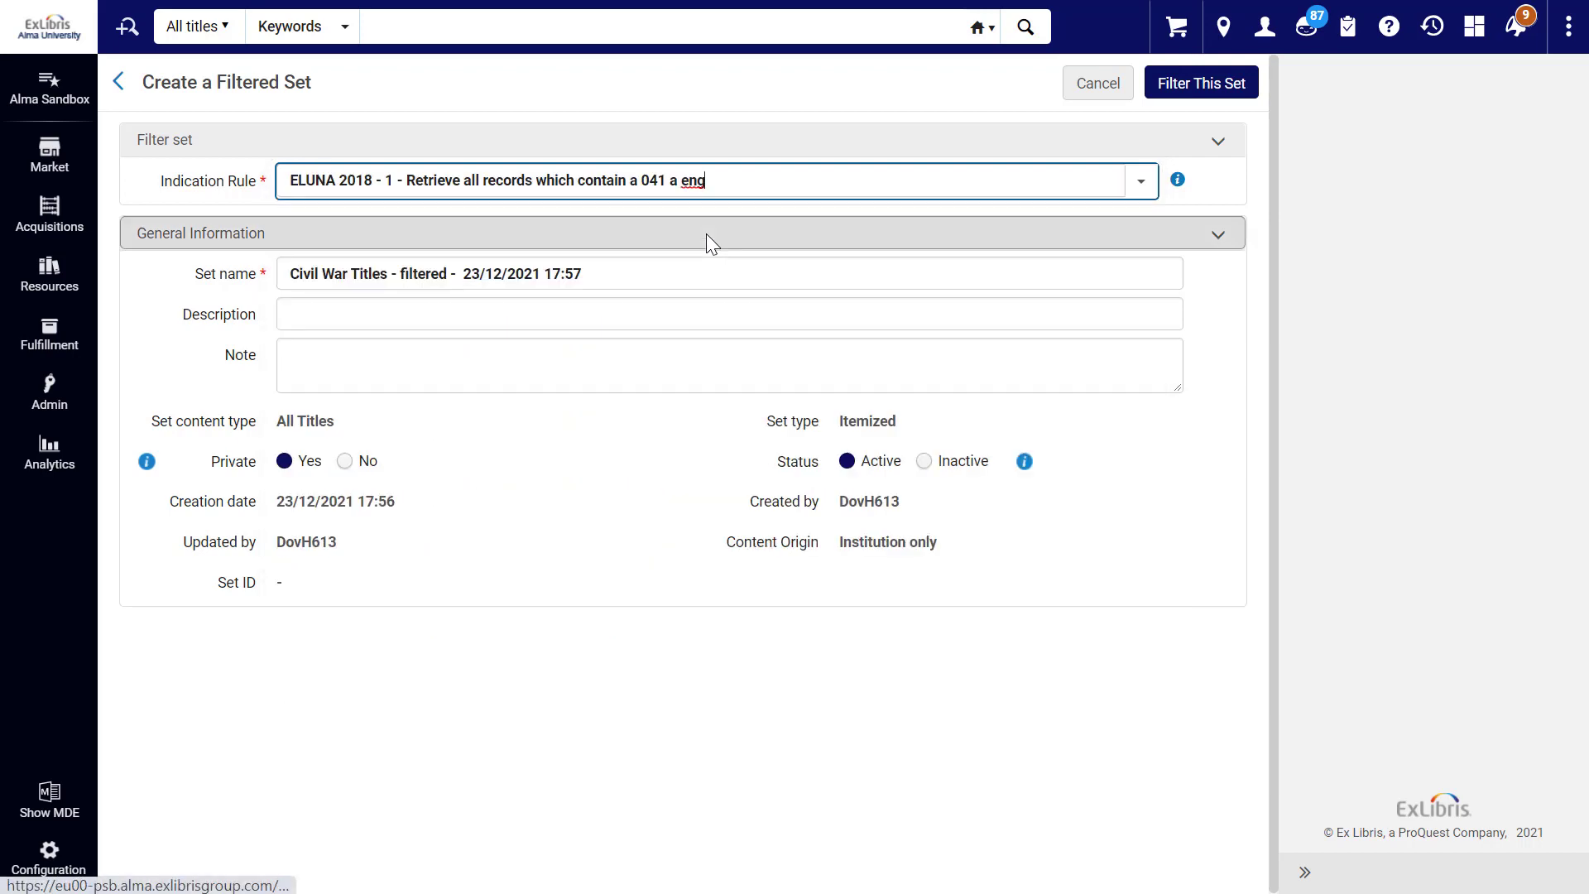
{"action": "left_click", "coordinate": [1165, 89]}
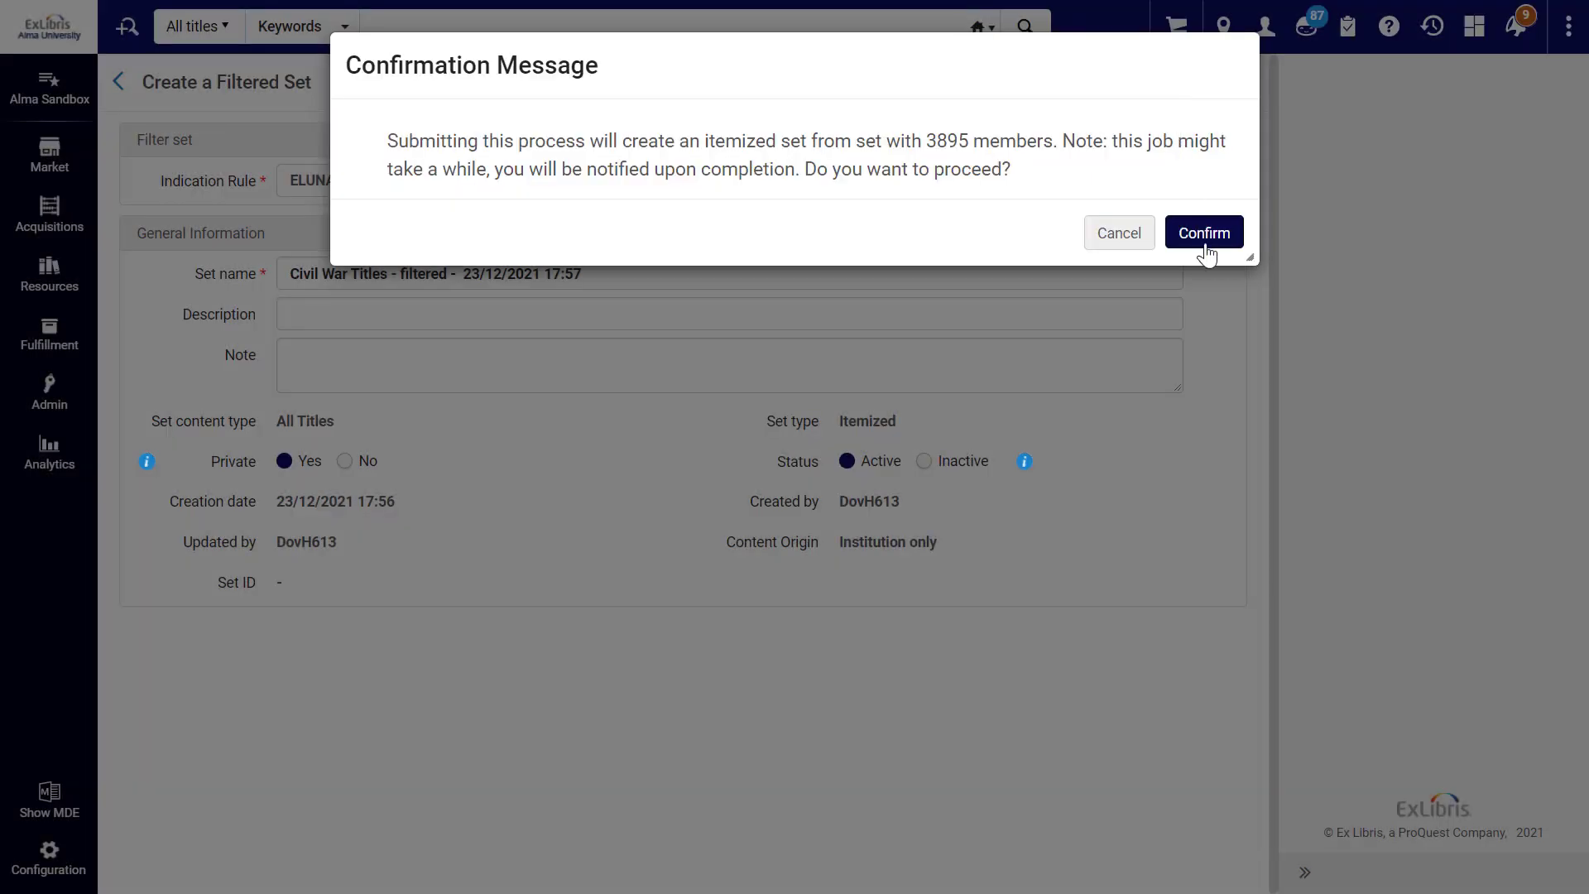
- Confirm the filter job and refresh the sets list to show 'Civil War Titles - filtered - 23/12/2021 17:57'
{"action": "left_click", "coordinate": [1205, 240]}
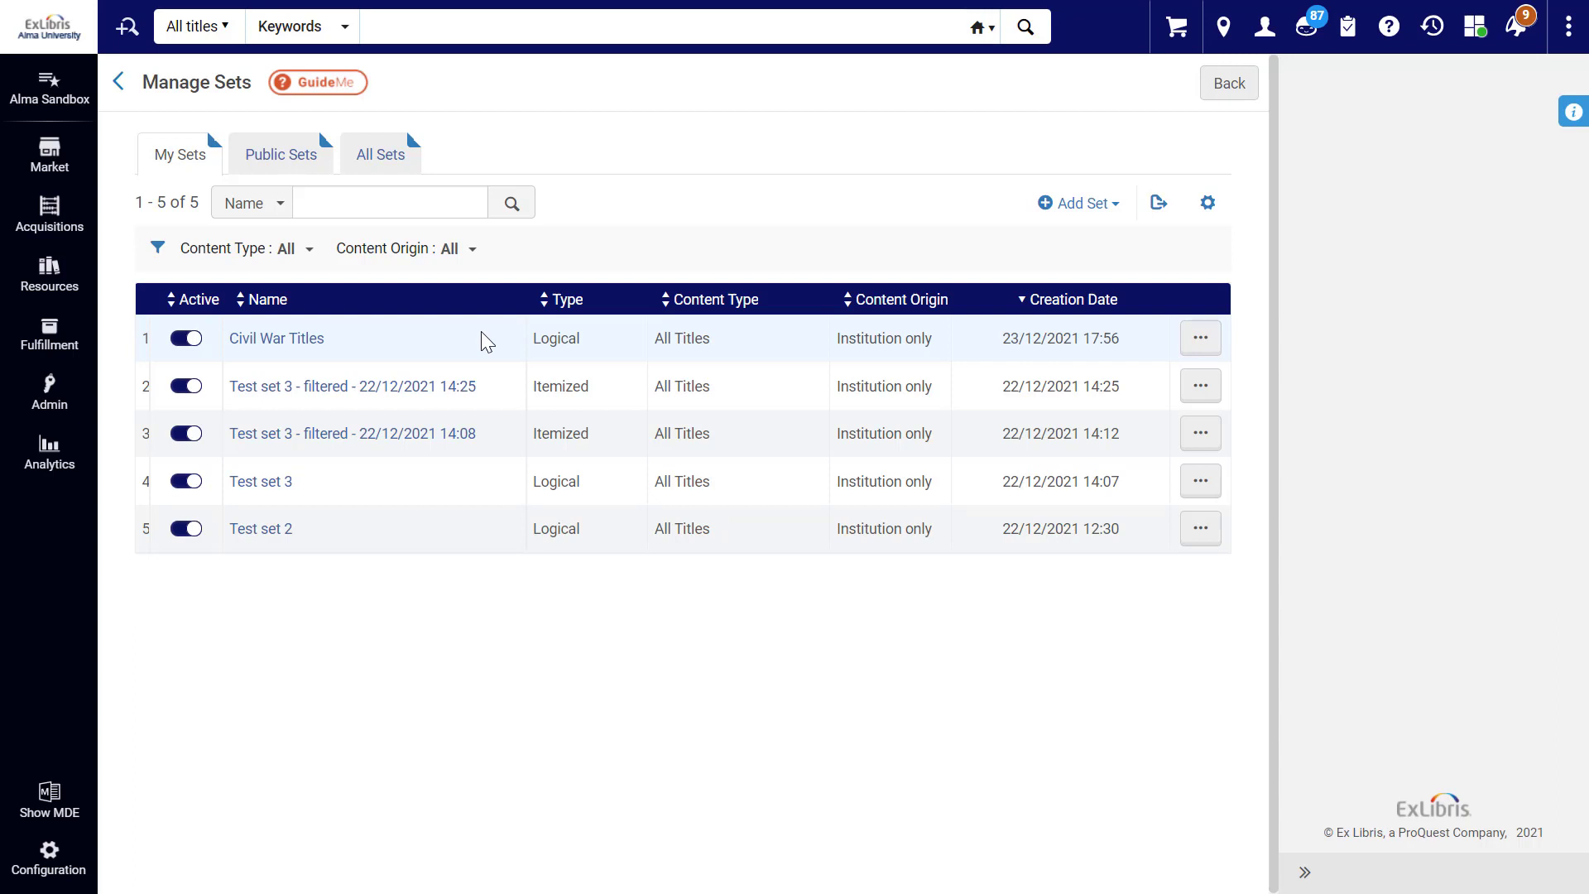
{"action": "key", "text": "F5"}
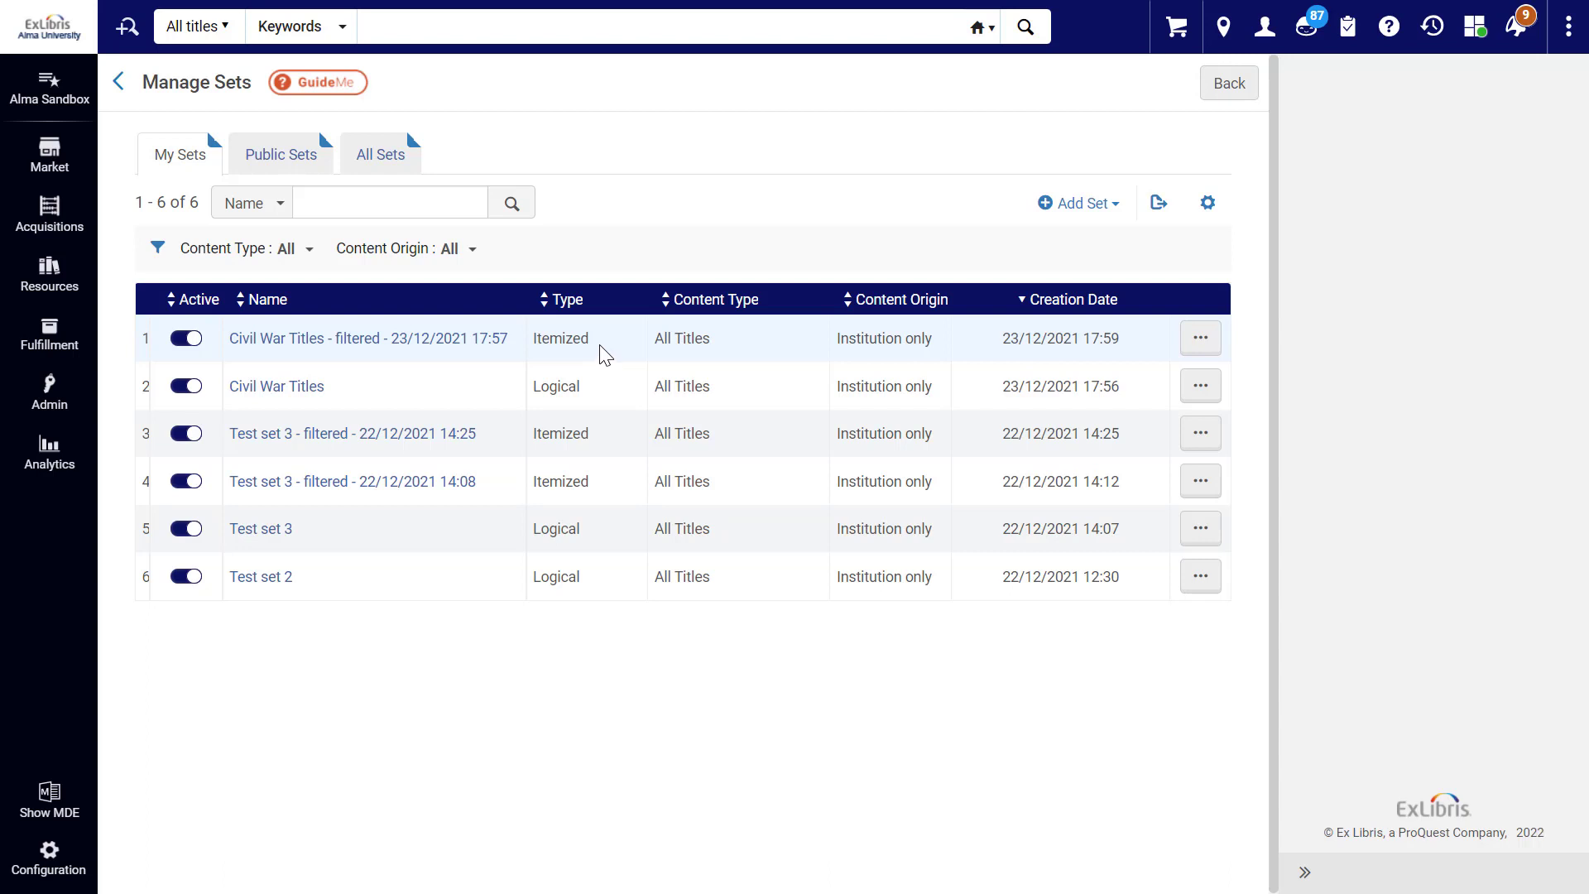
- Show the members of the filtered Civil War Titles set, 3,095 titles
{"action": "left_click", "coordinate": [1199, 387]}
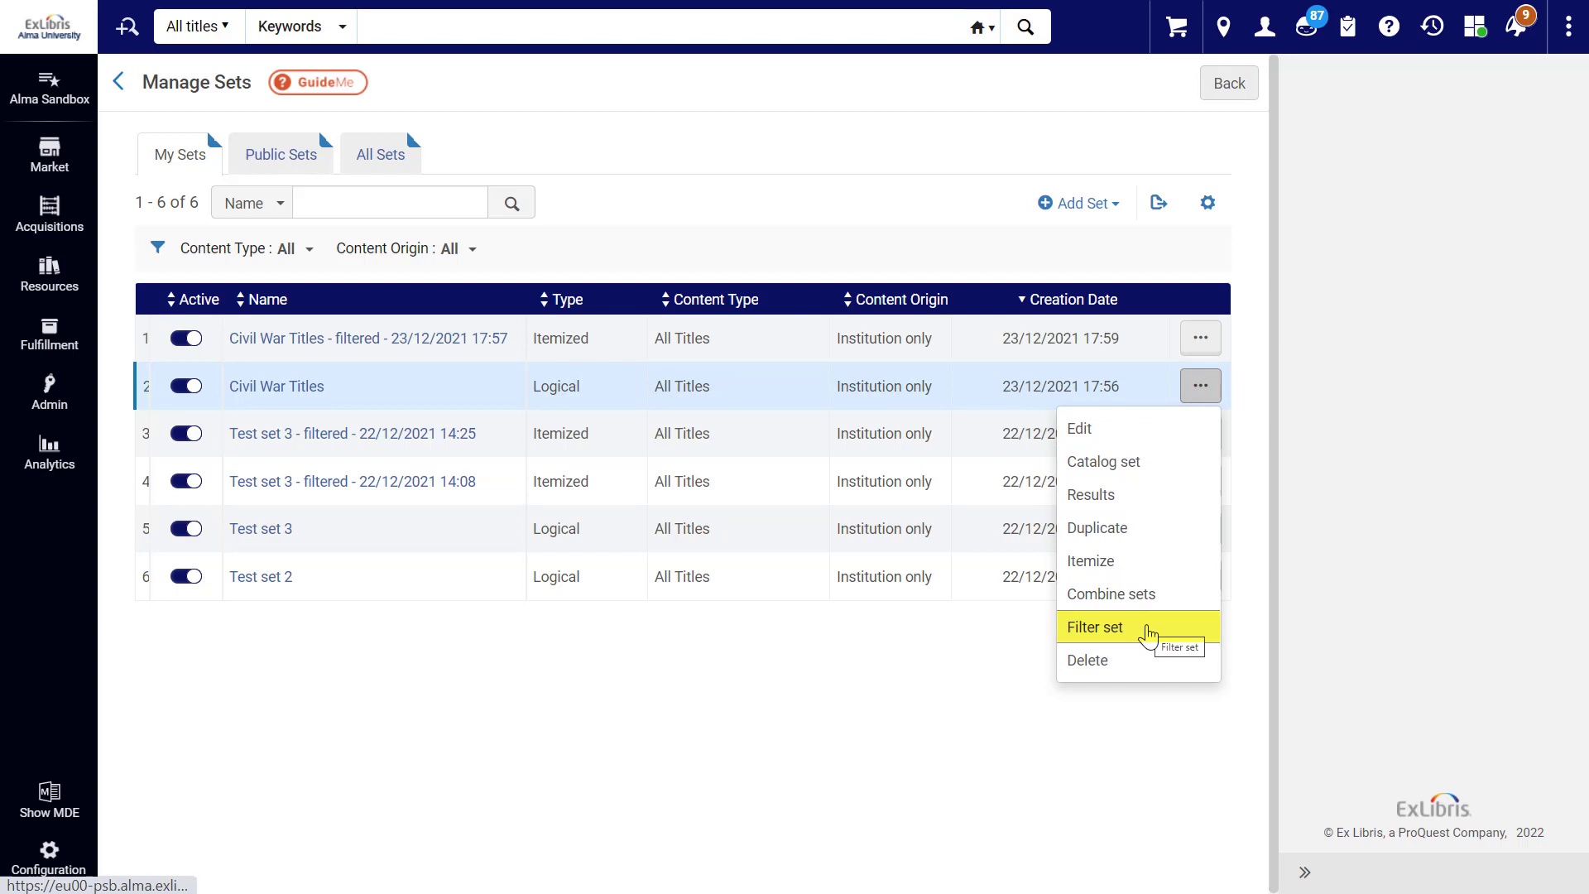
{"action": "left_click", "coordinate": [1206, 374]}
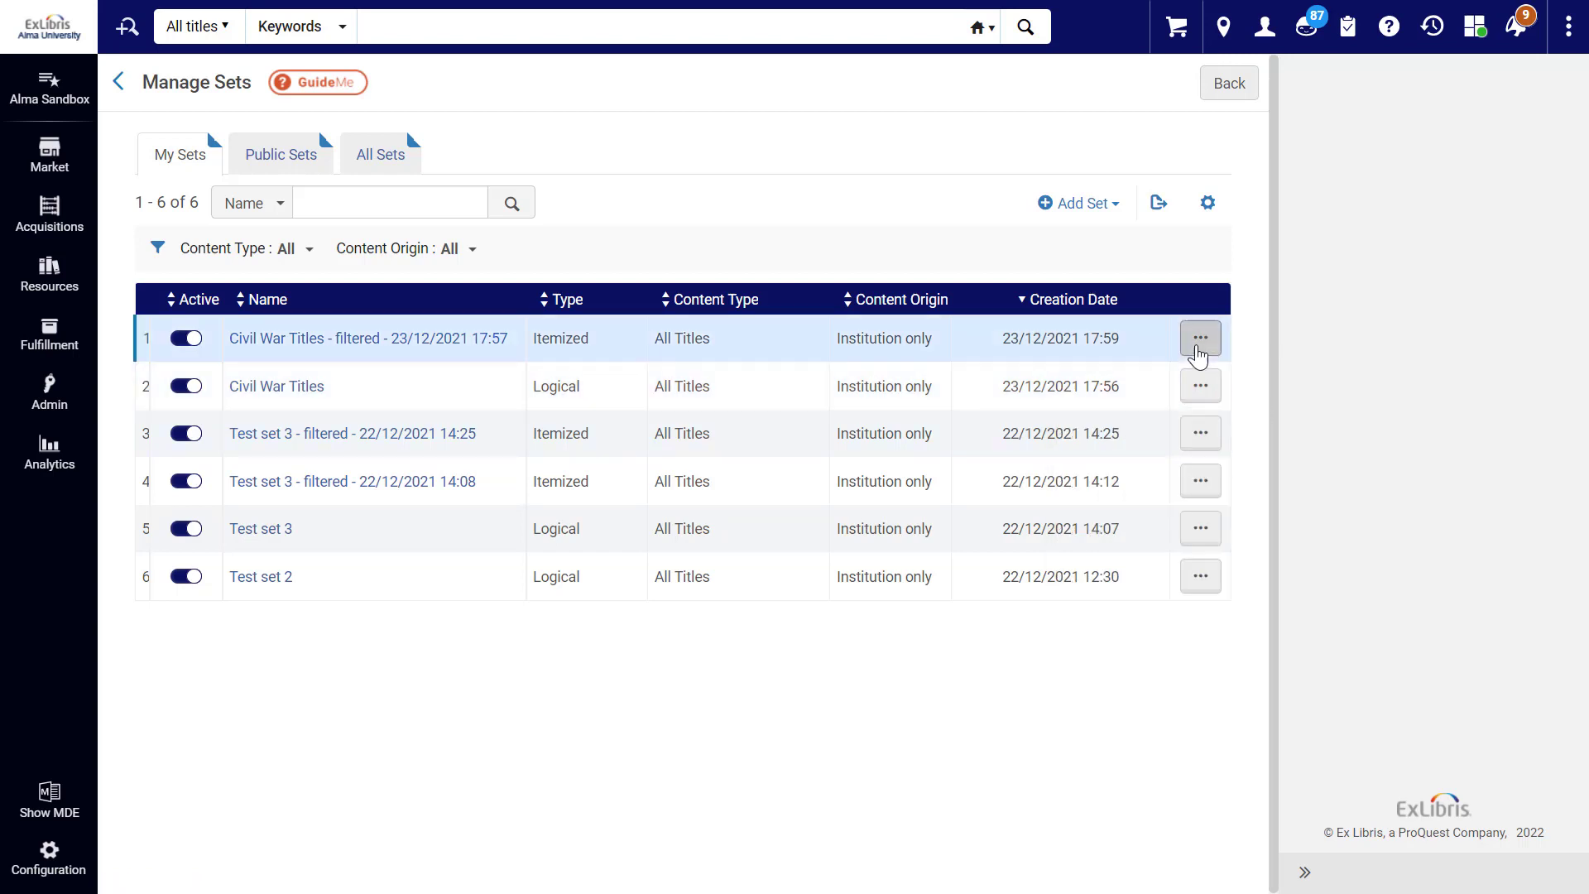
{"action": "left_click", "coordinate": [1197, 341]}
{"action": "left_click", "coordinate": [1162, 452]}
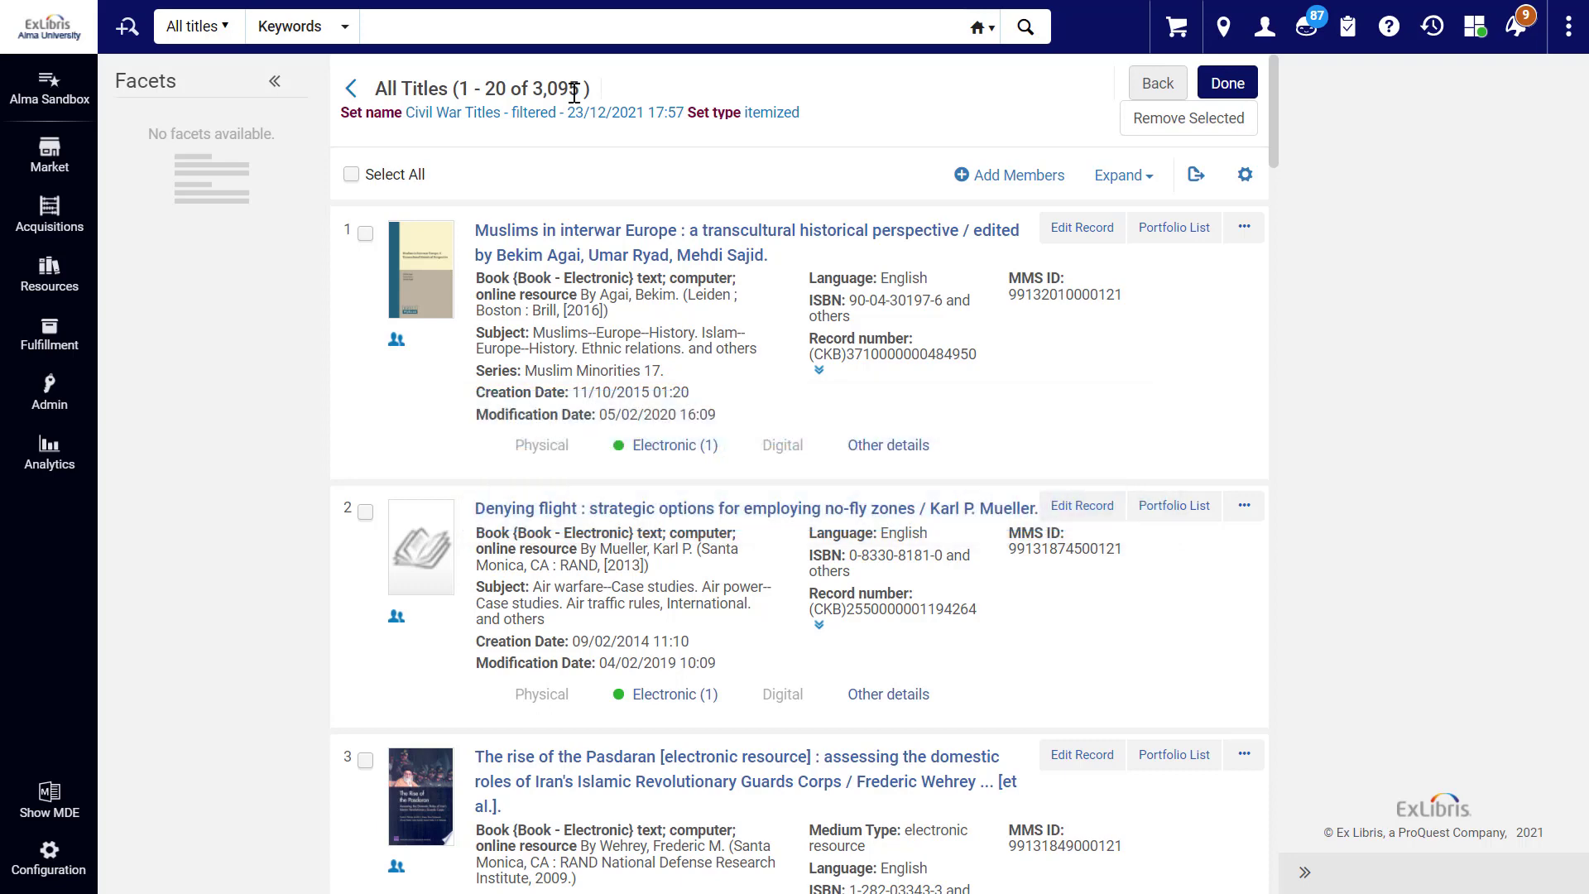
- In the Metadata Editor's Indication rules, browse Private and Shared, then expand Community
{"action": "left_click", "coordinate": [57, 811]}
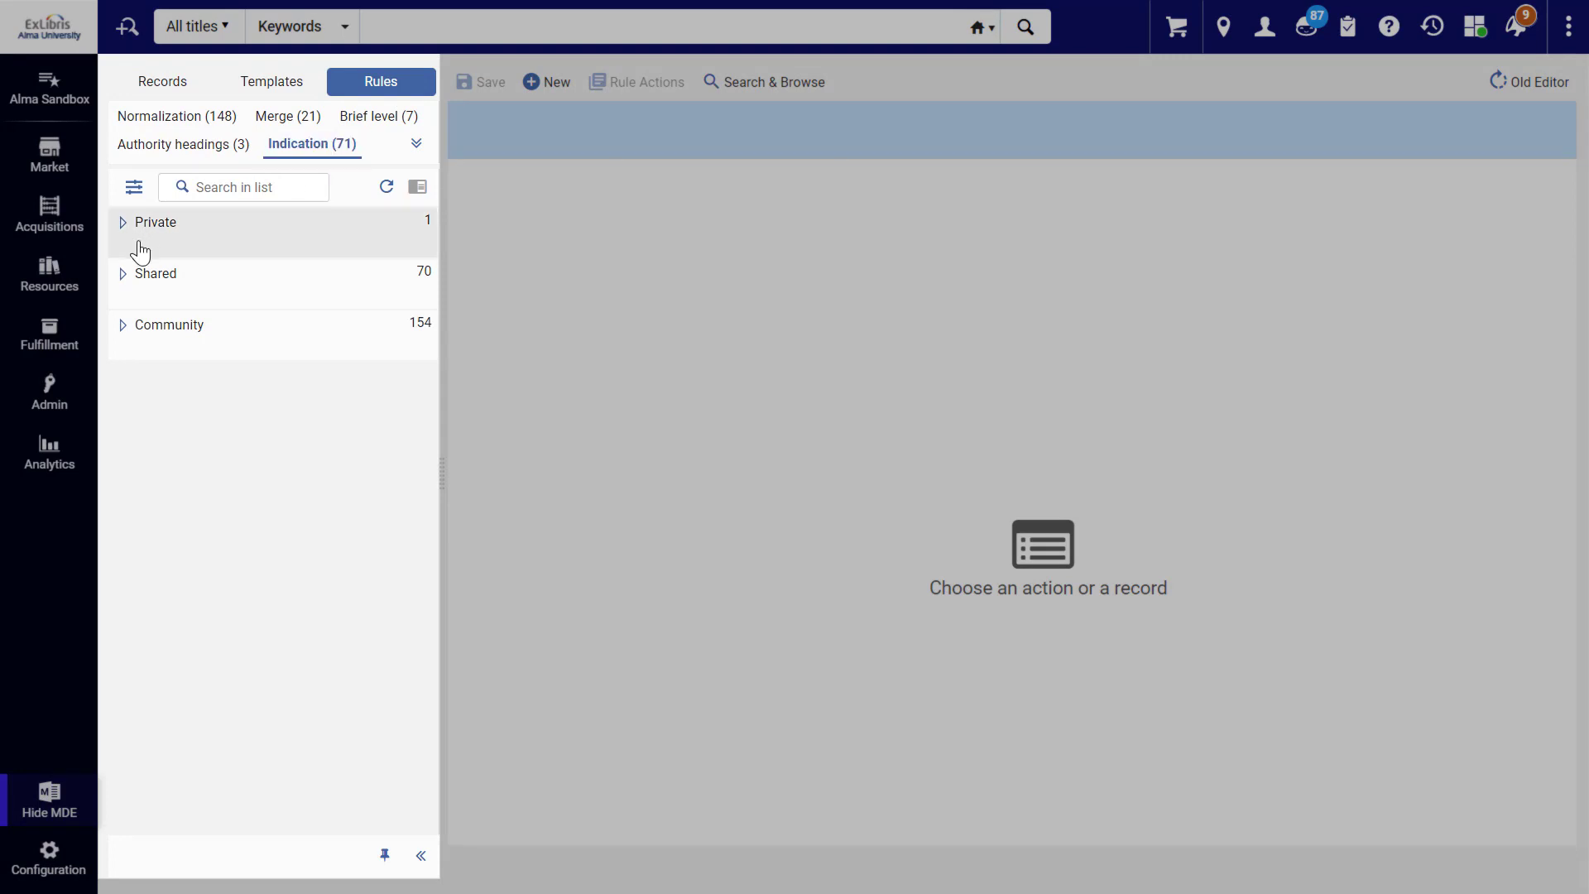
{"action": "left_click", "coordinate": [209, 247]}
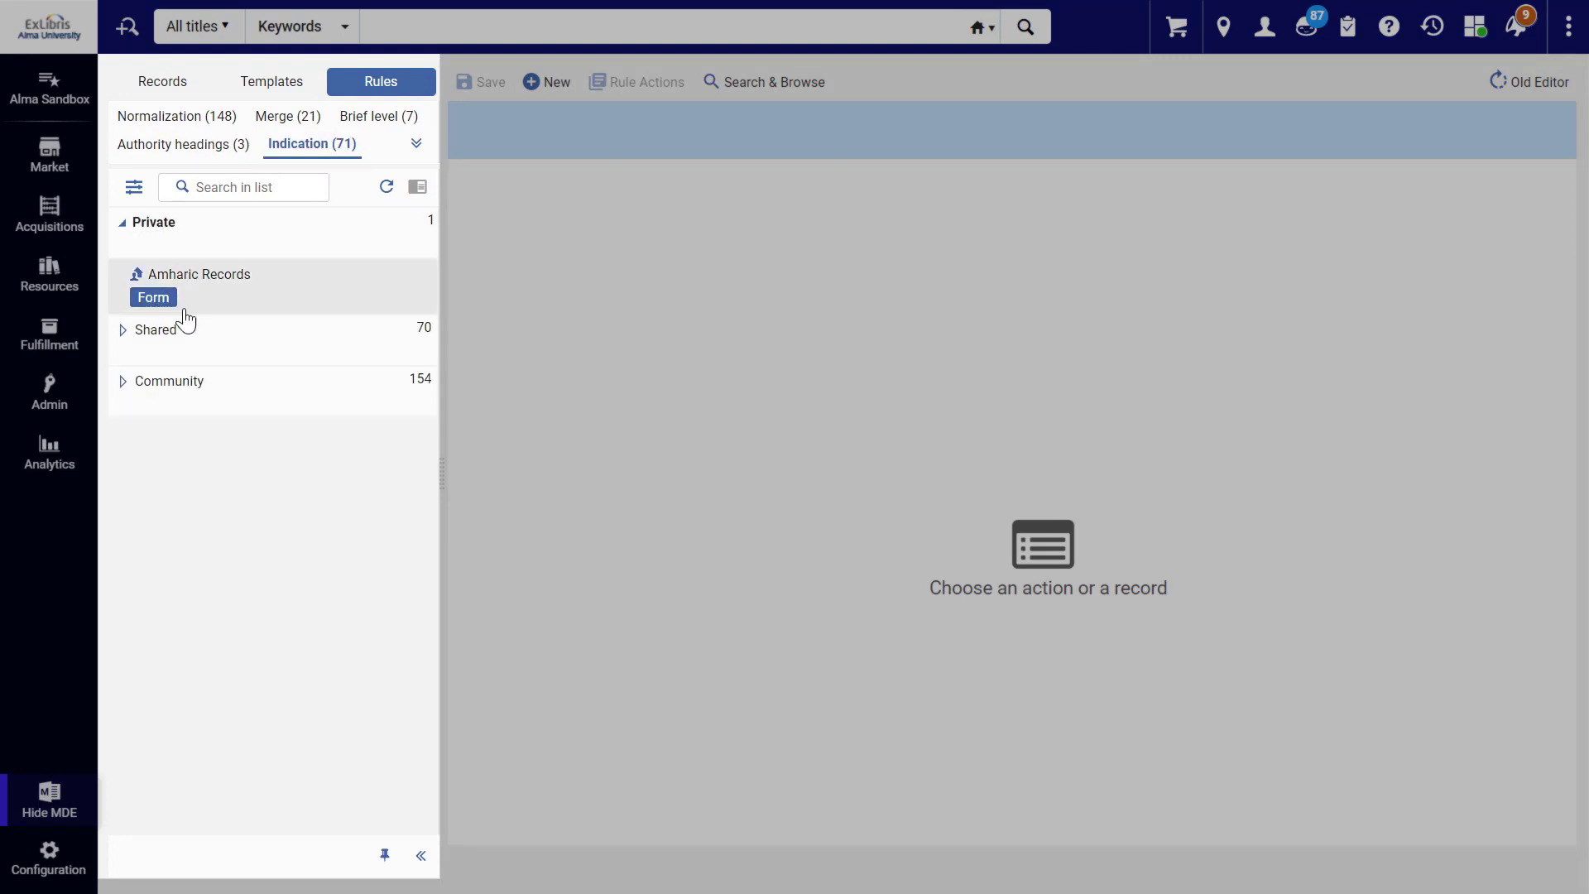
{"action": "left_click", "coordinate": [190, 341]}
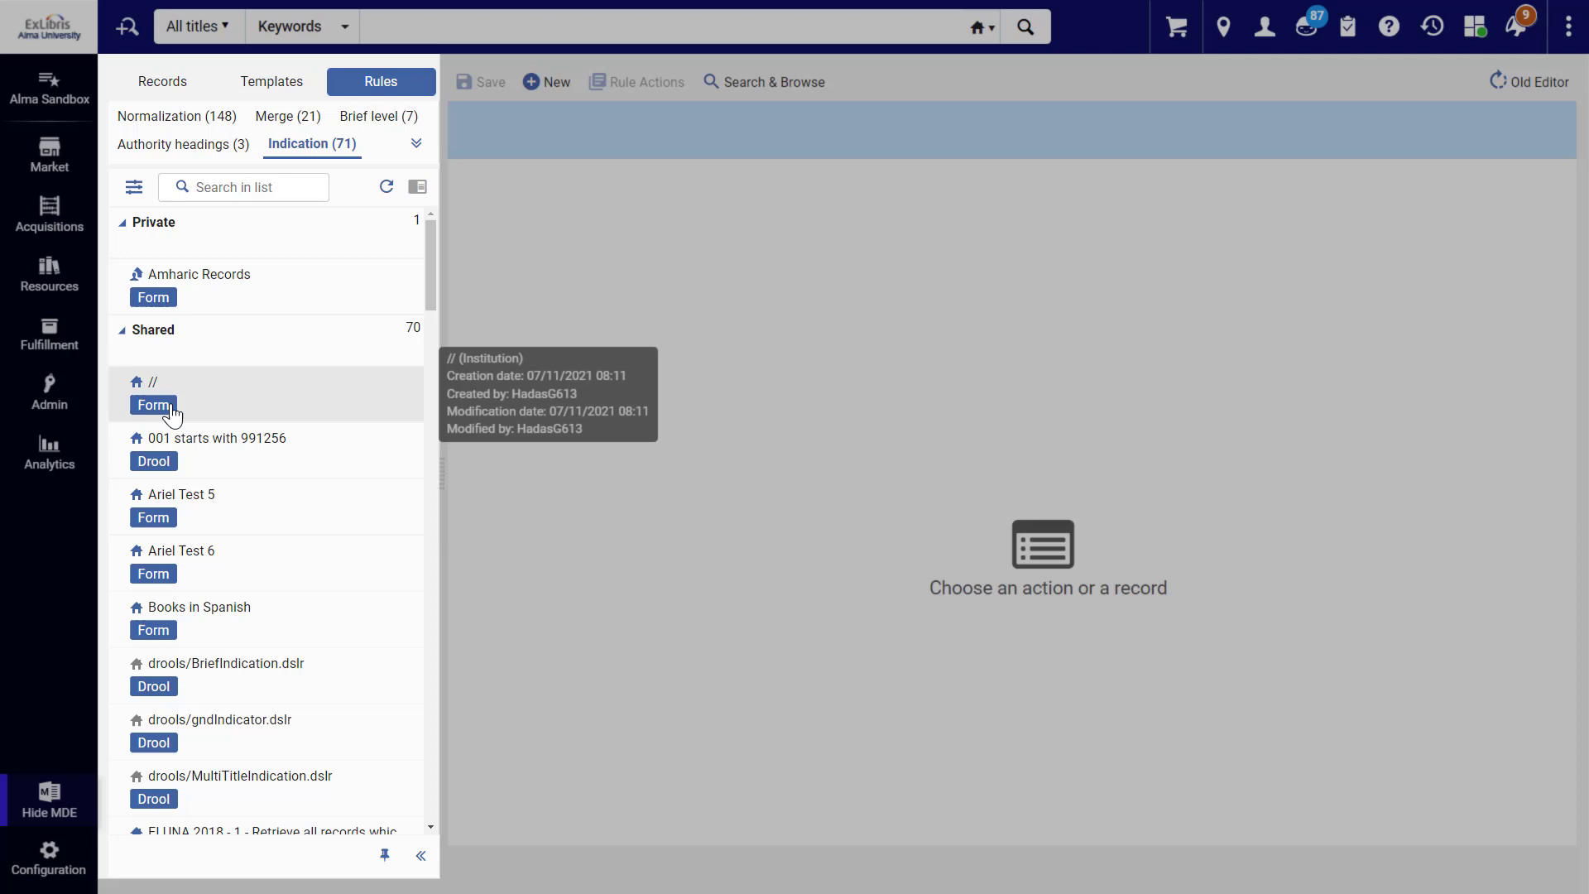
{"action": "left_click", "coordinate": [203, 253]}
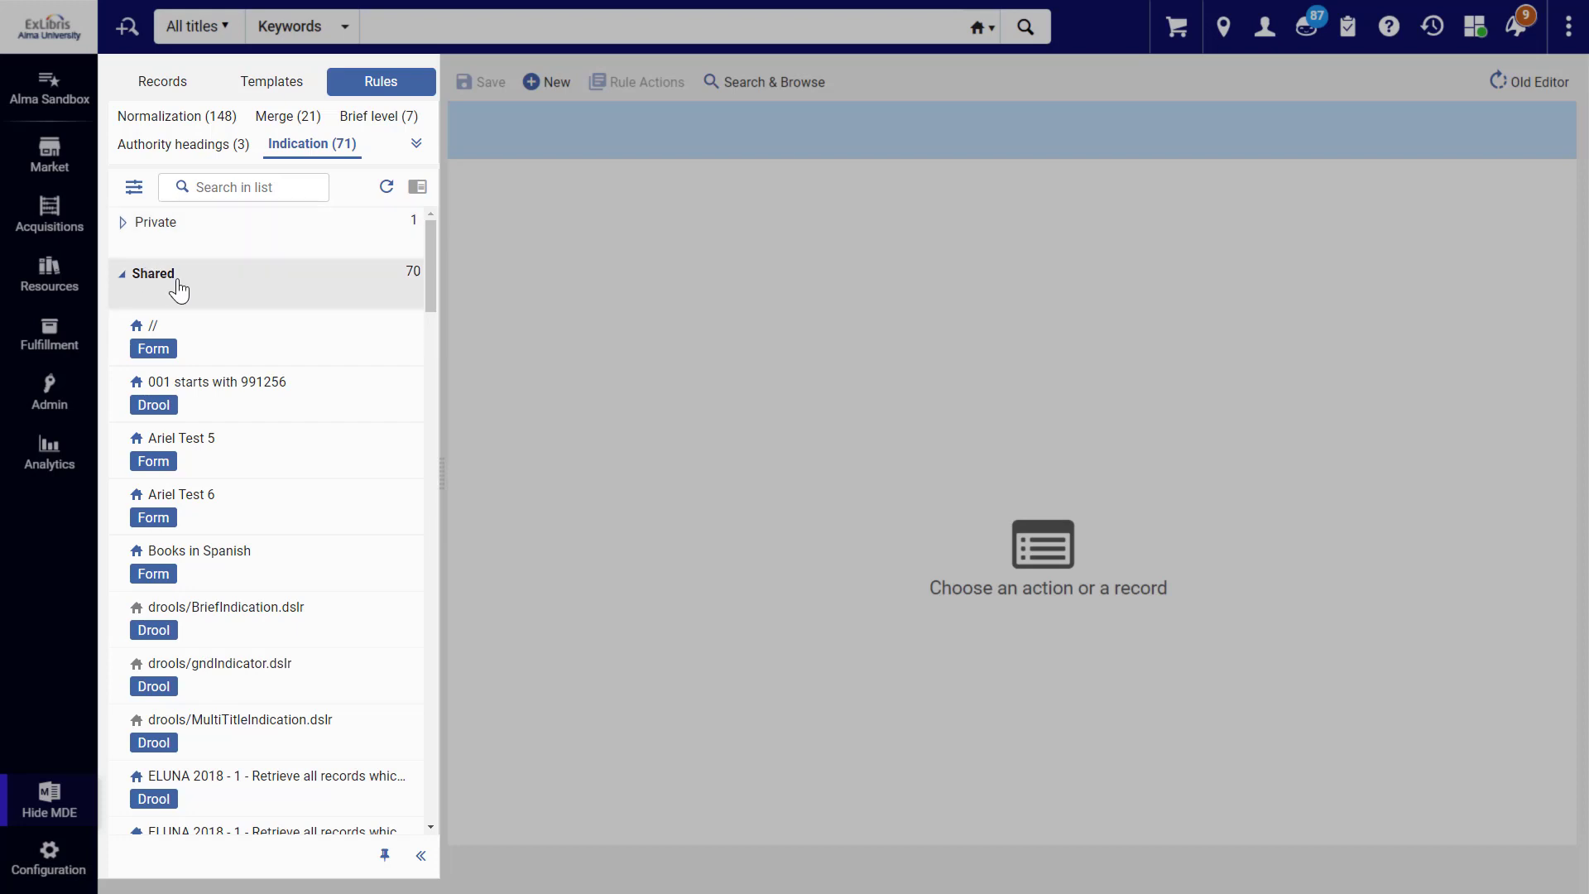
{"action": "left_click", "coordinate": [220, 289]}
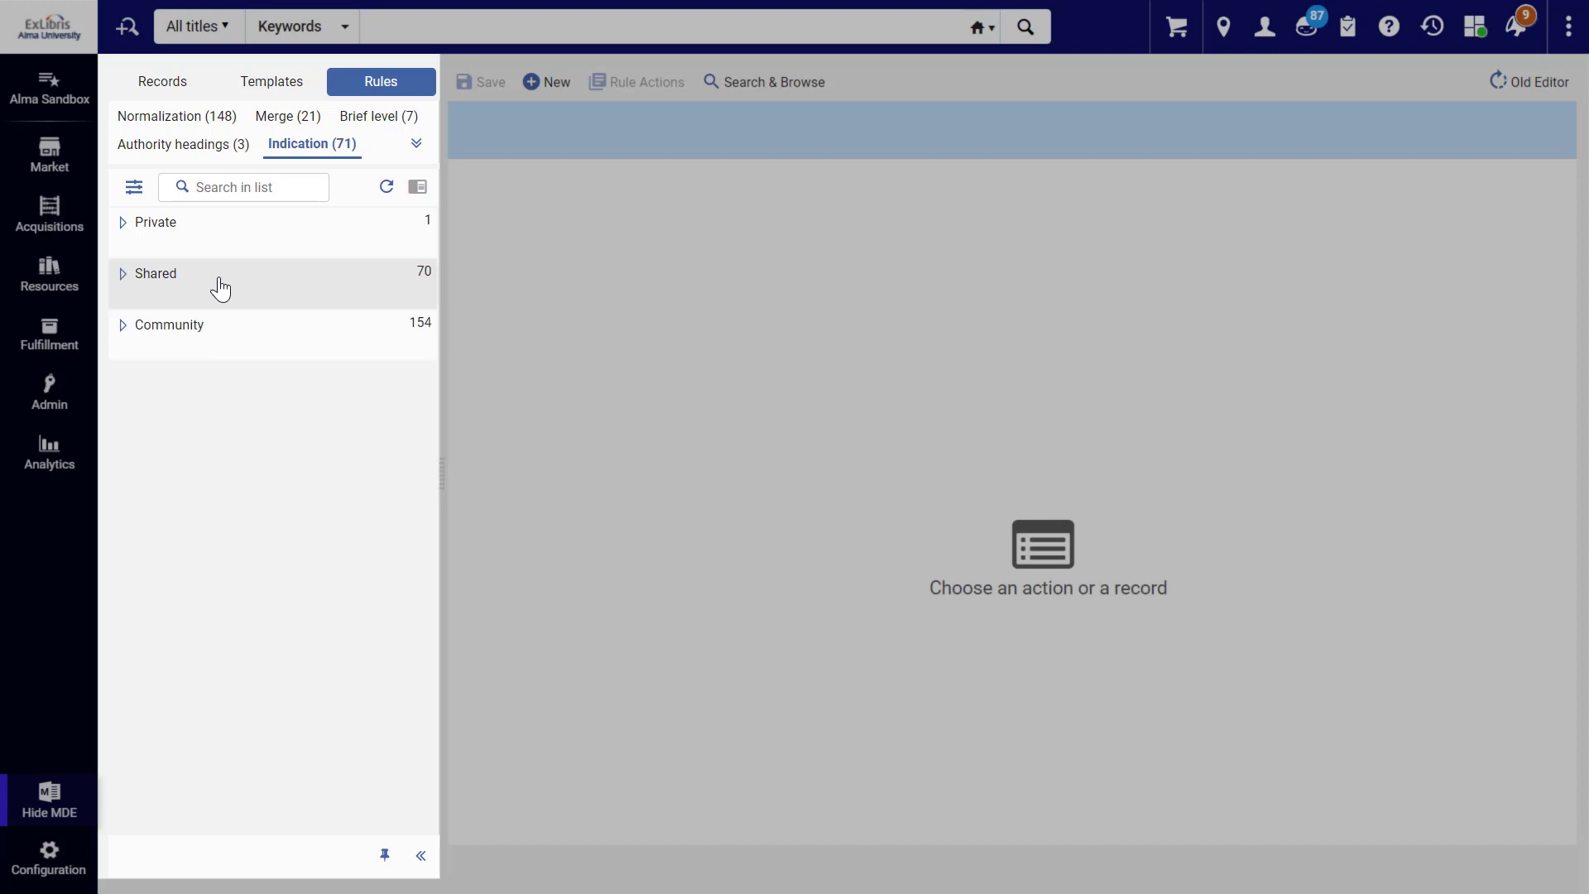
{"action": "left_click", "coordinate": [192, 333]}
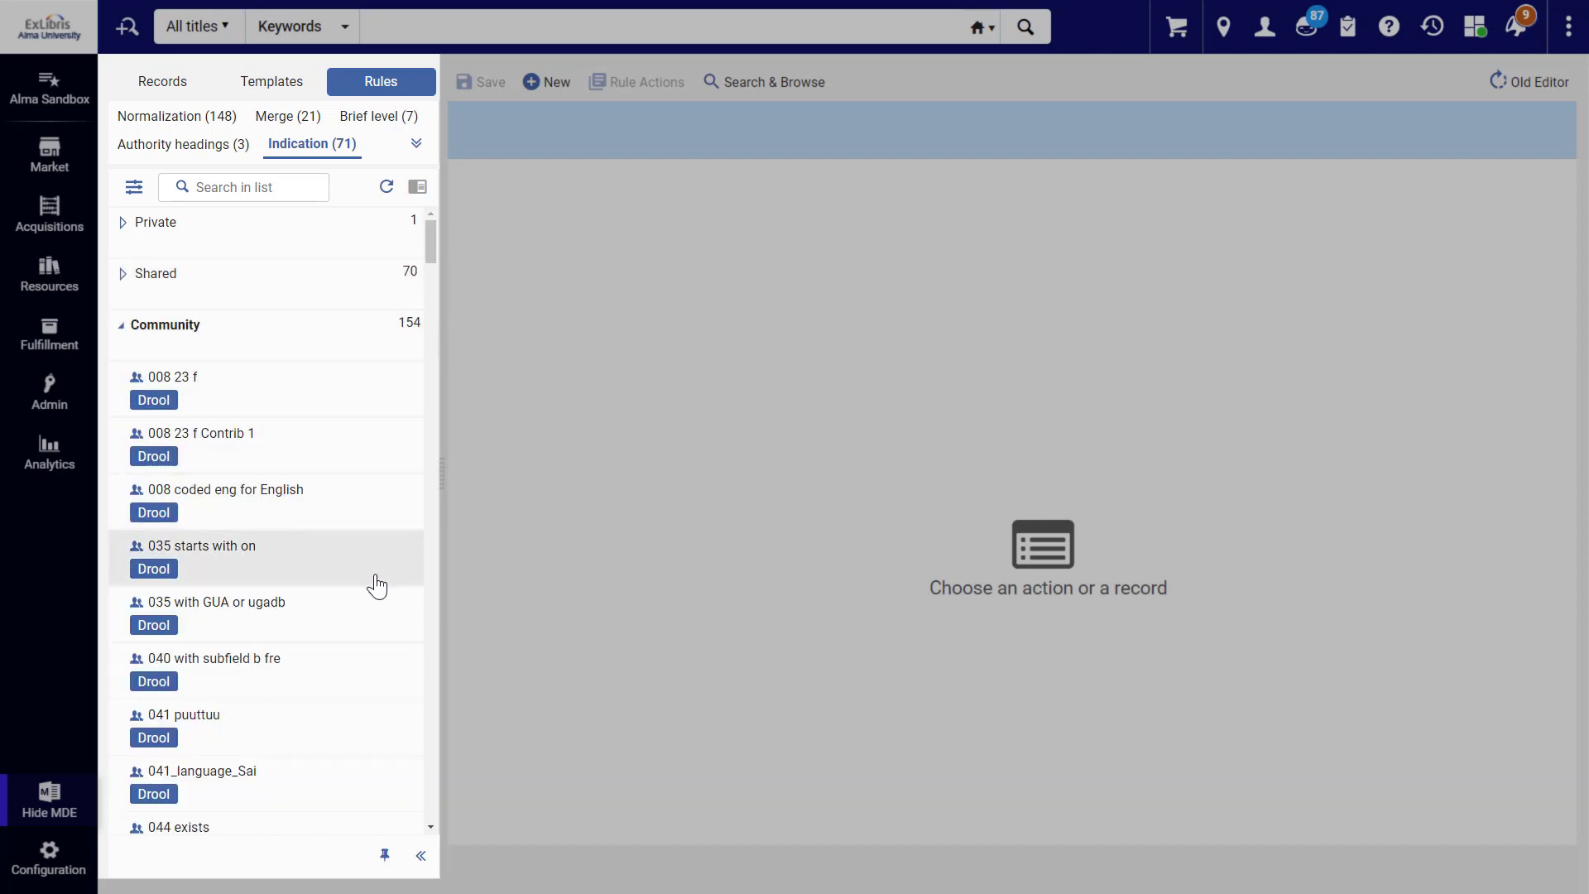
{"action": "mouse_move", "coordinate": [377, 586]}
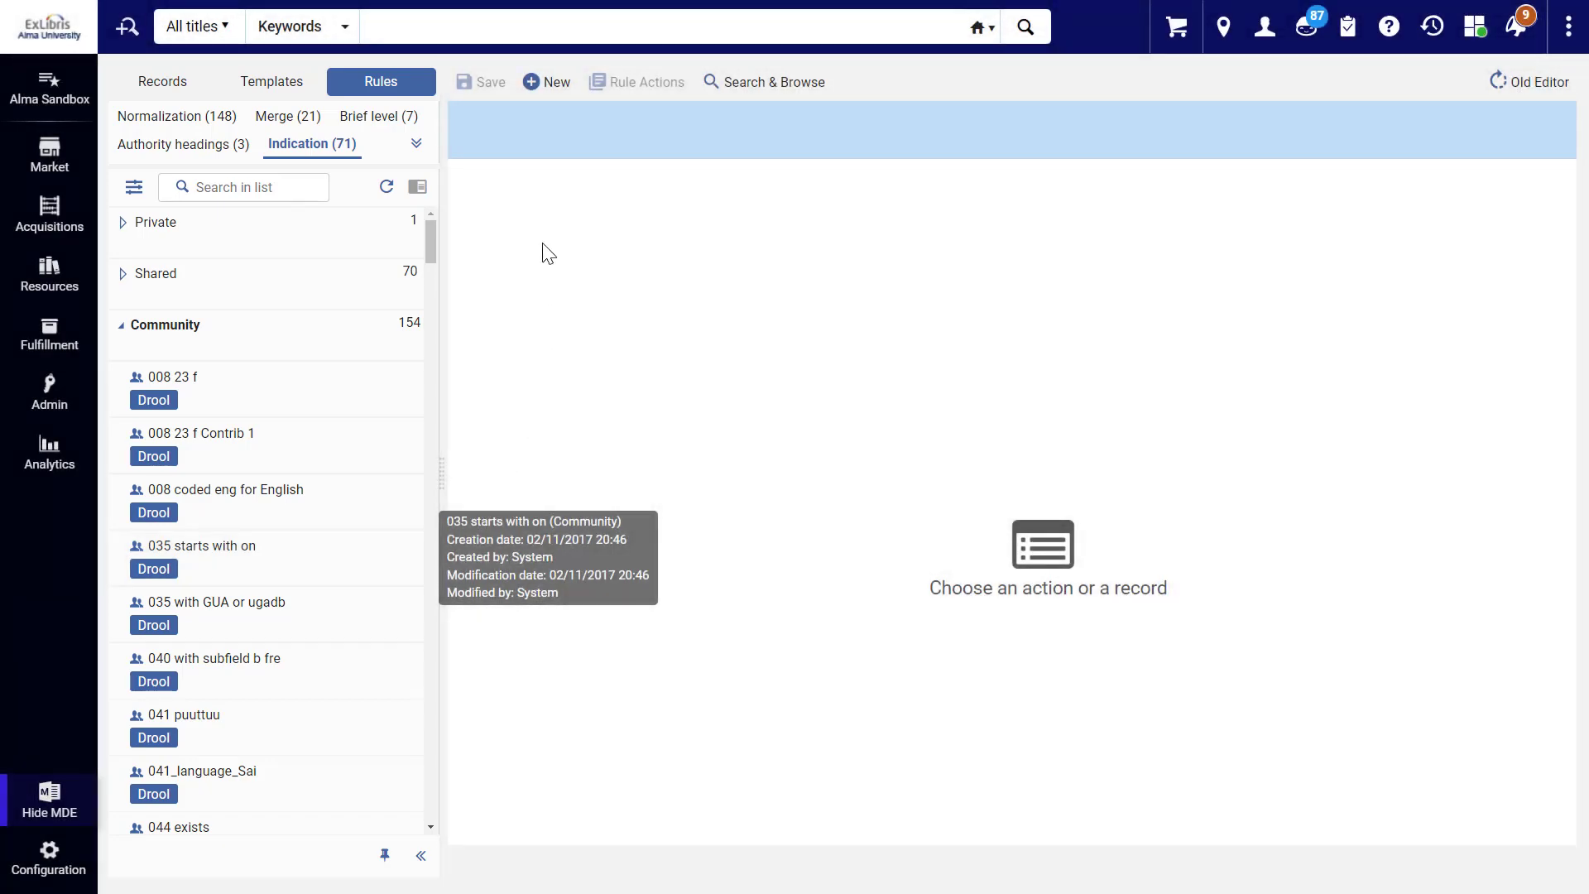
- Start a new indication rule named 'Arabic Titles' with description '041a is "ara"'
{"action": "left_click", "coordinate": [546, 86]}
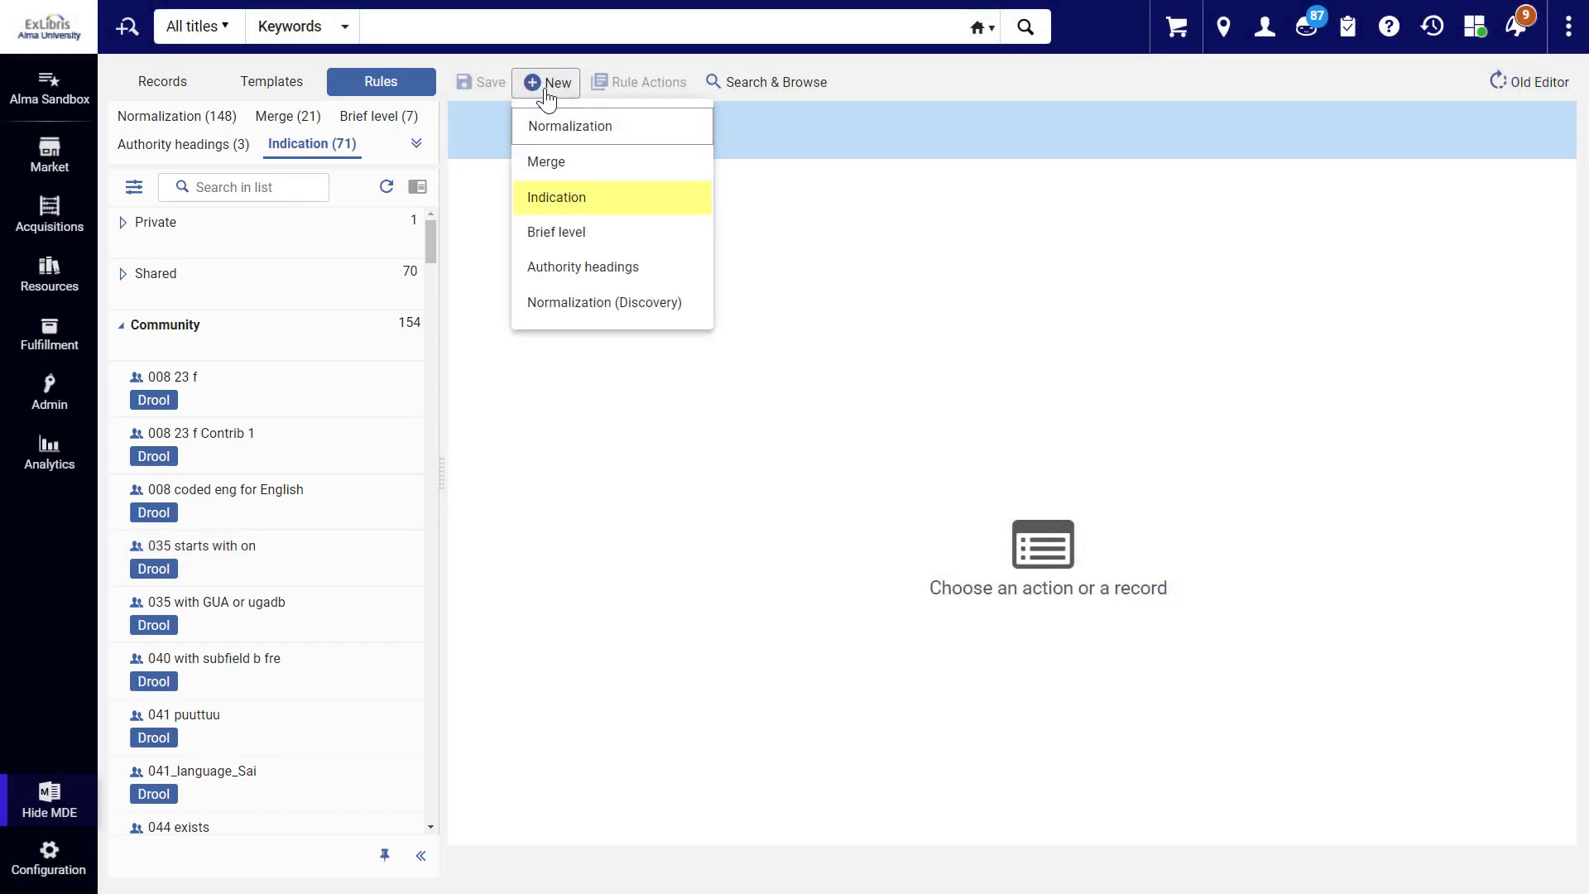
{"action": "left_click", "coordinate": [568, 197]}
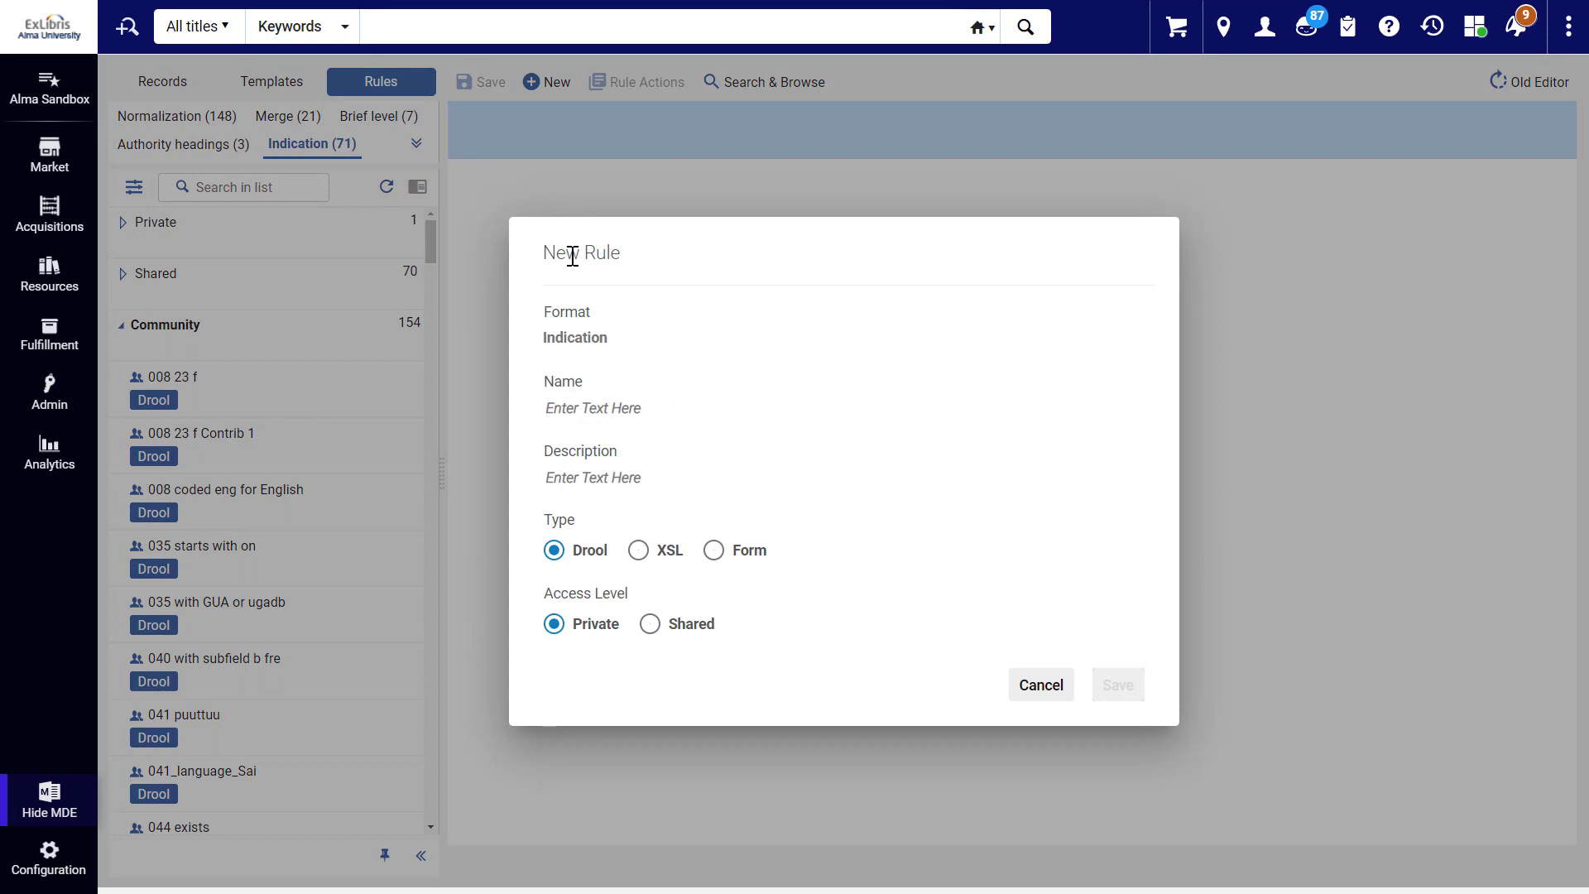
{"action": "left_click", "coordinate": [578, 416]}
{"action": "type", "text": "Arabic Titles"}
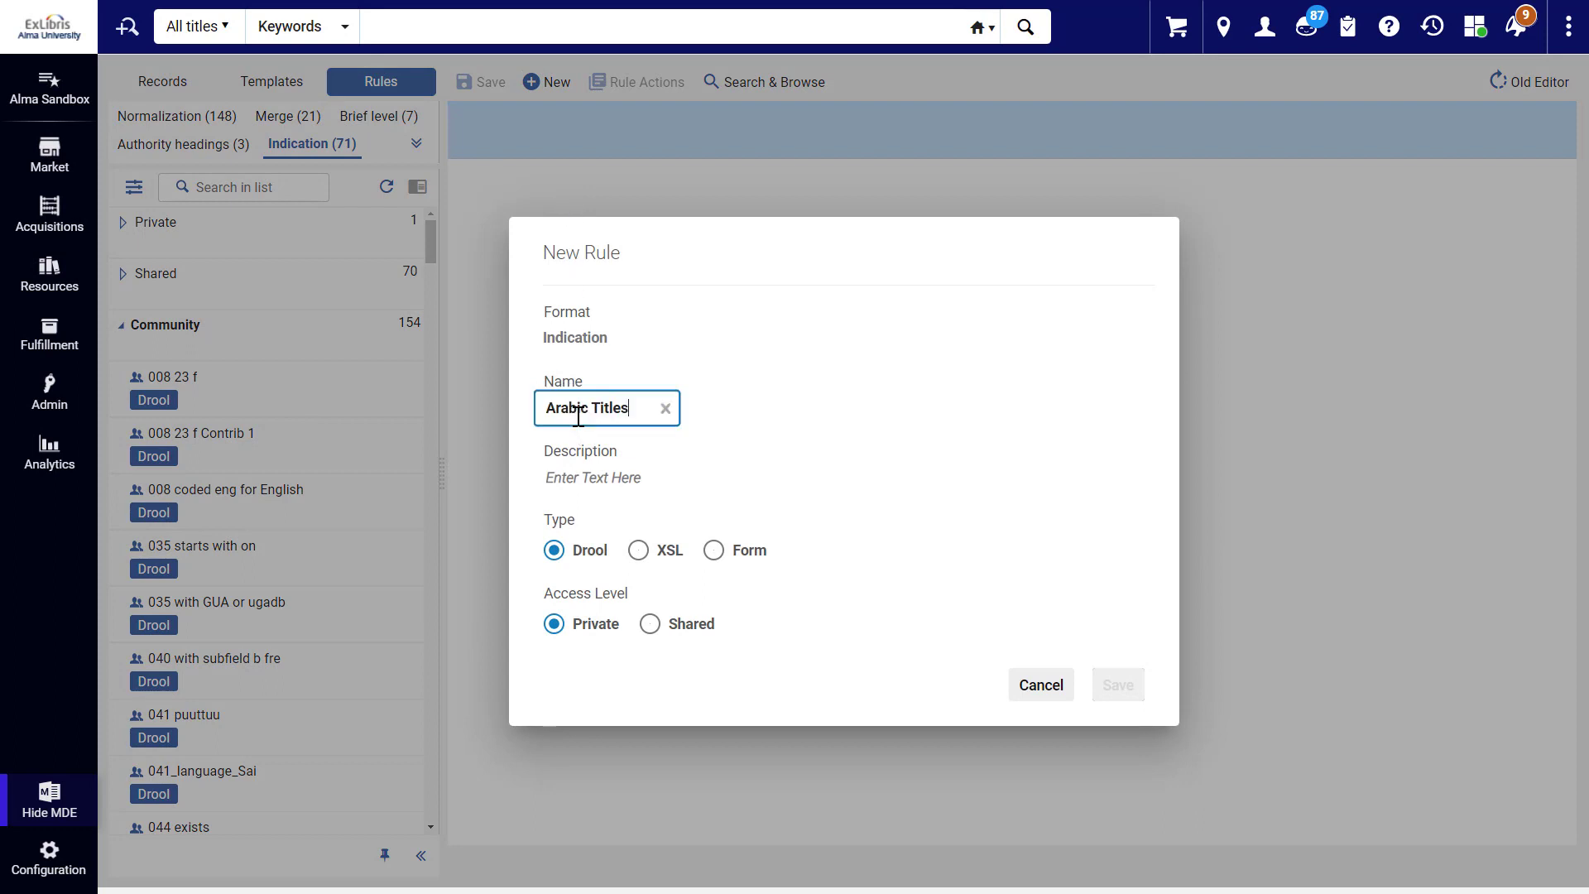
{"action": "key", "text": "Return"}
{"action": "left_click", "coordinate": [571, 478]}
{"action": "type", "text": "041a is \"ara\""}
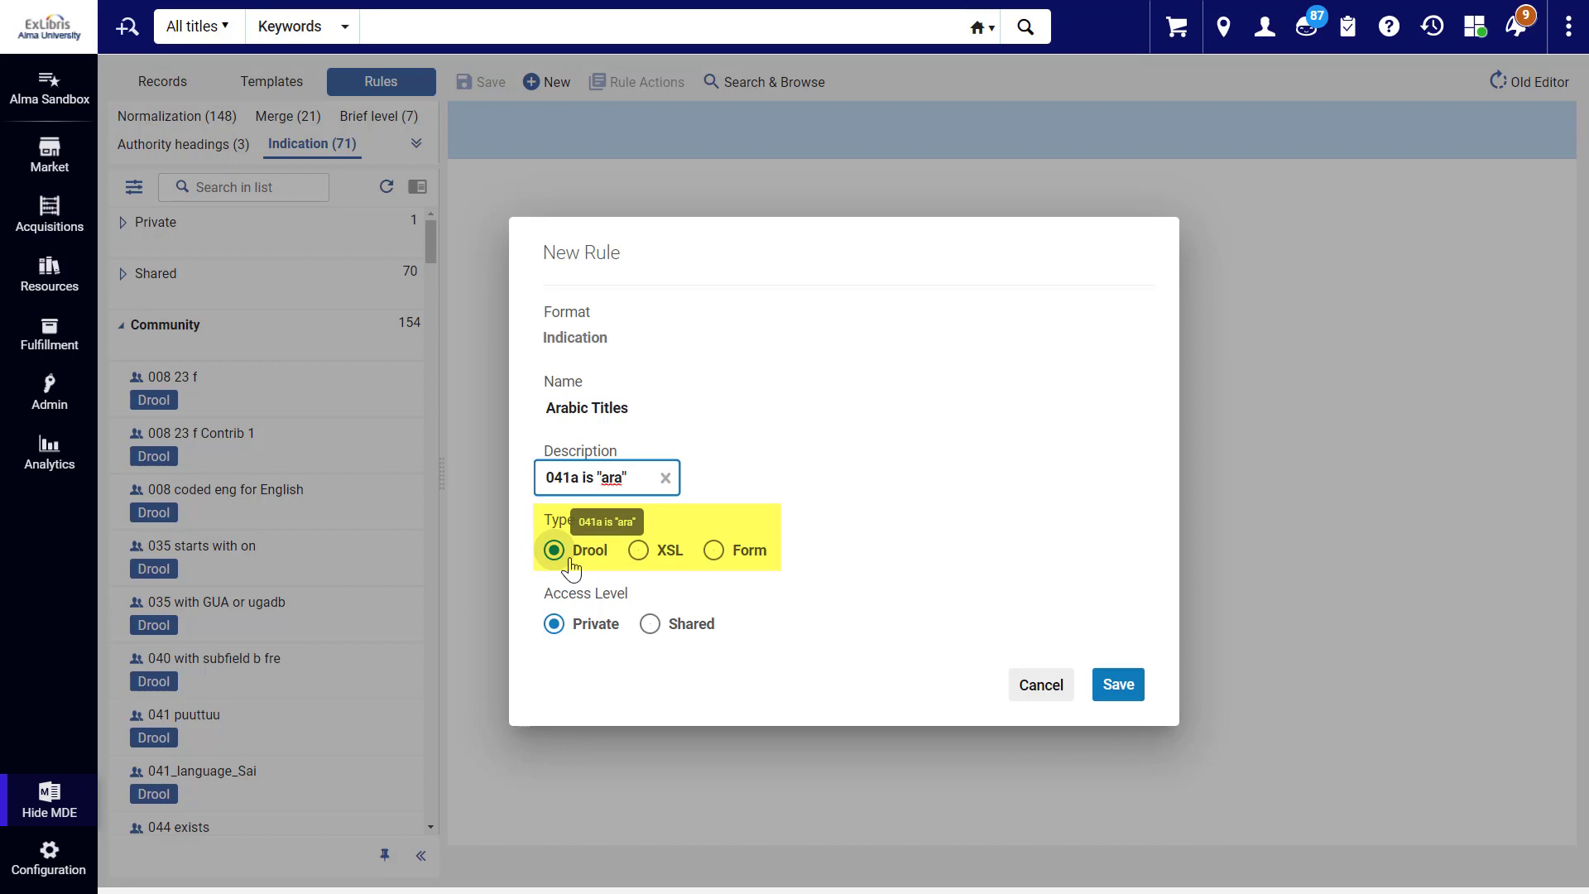
- Make it a shared Form rule for MARC21 bibliographic records and save it
{"action": "left_click", "coordinate": [713, 551]}
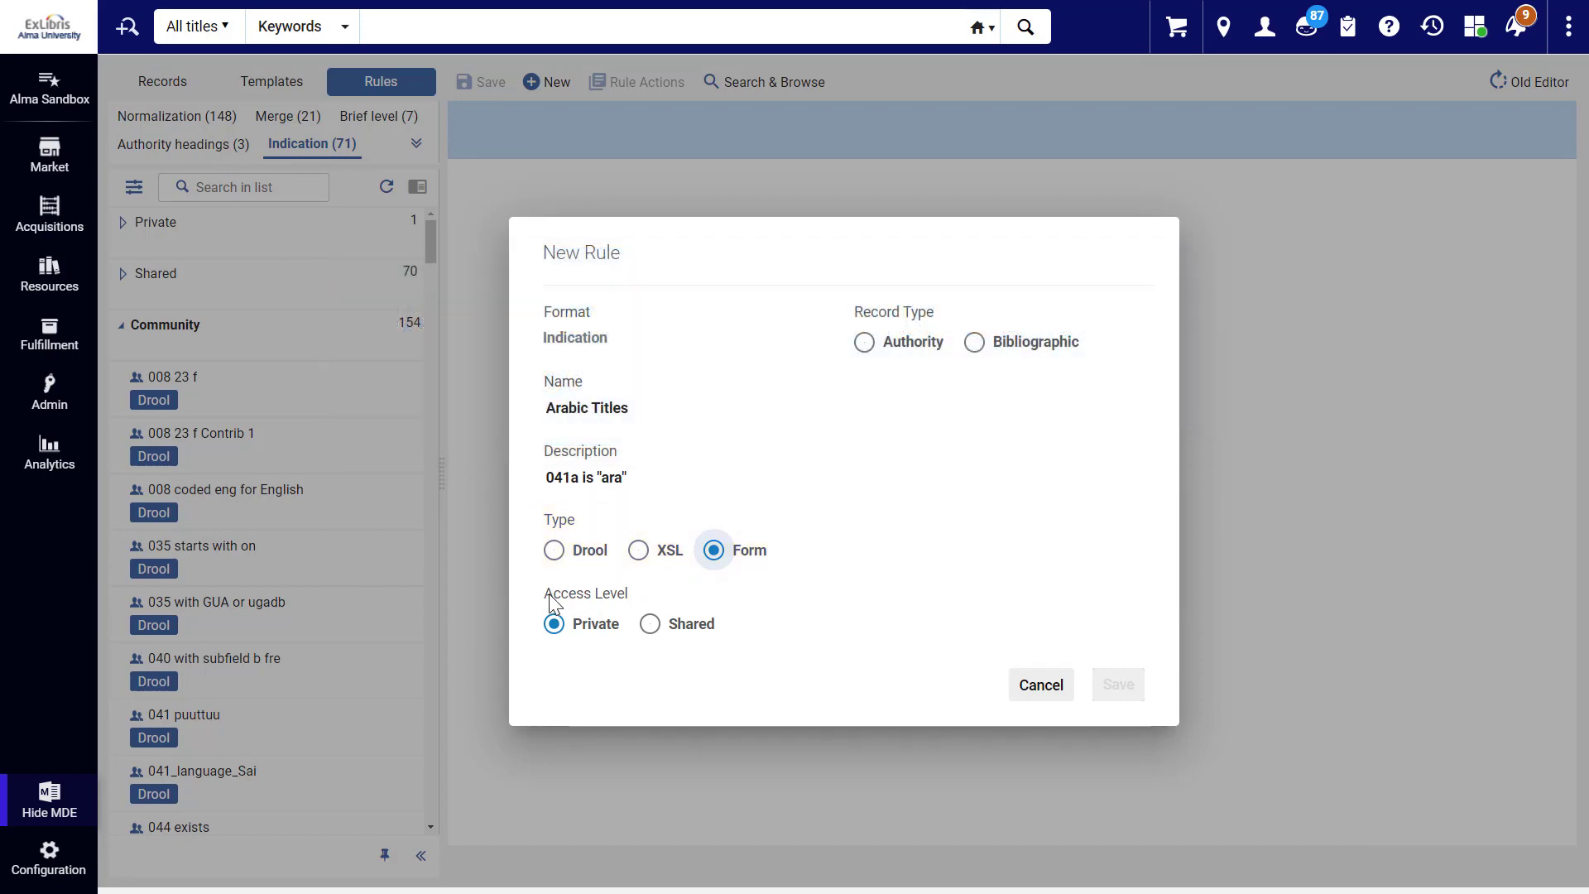
{"action": "left_click", "coordinate": [649, 625]}
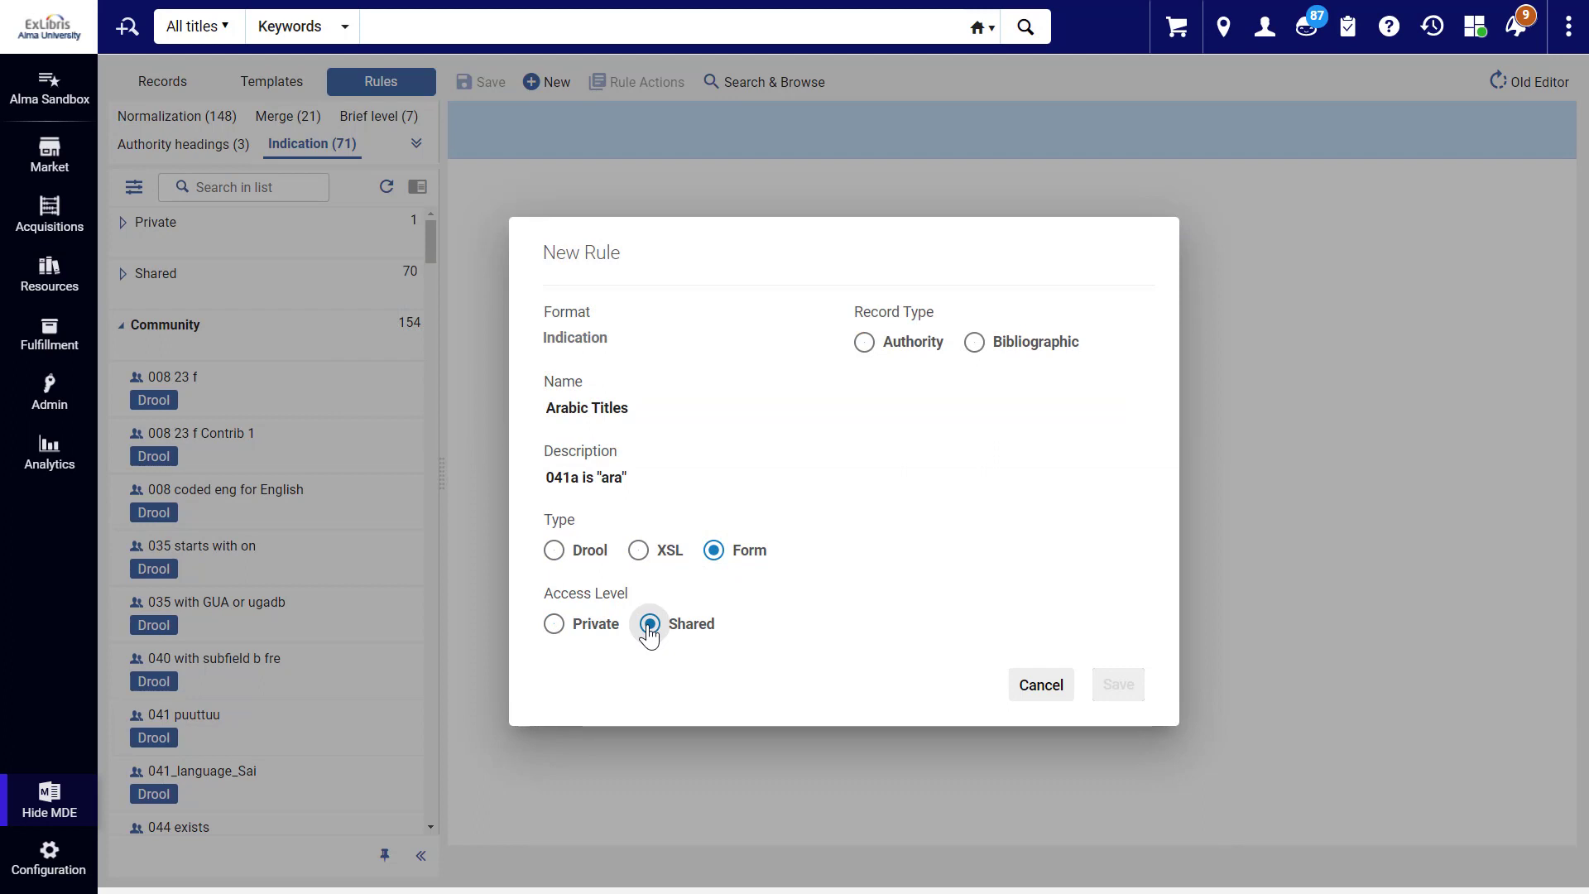
{"action": "left_click", "coordinate": [975, 344]}
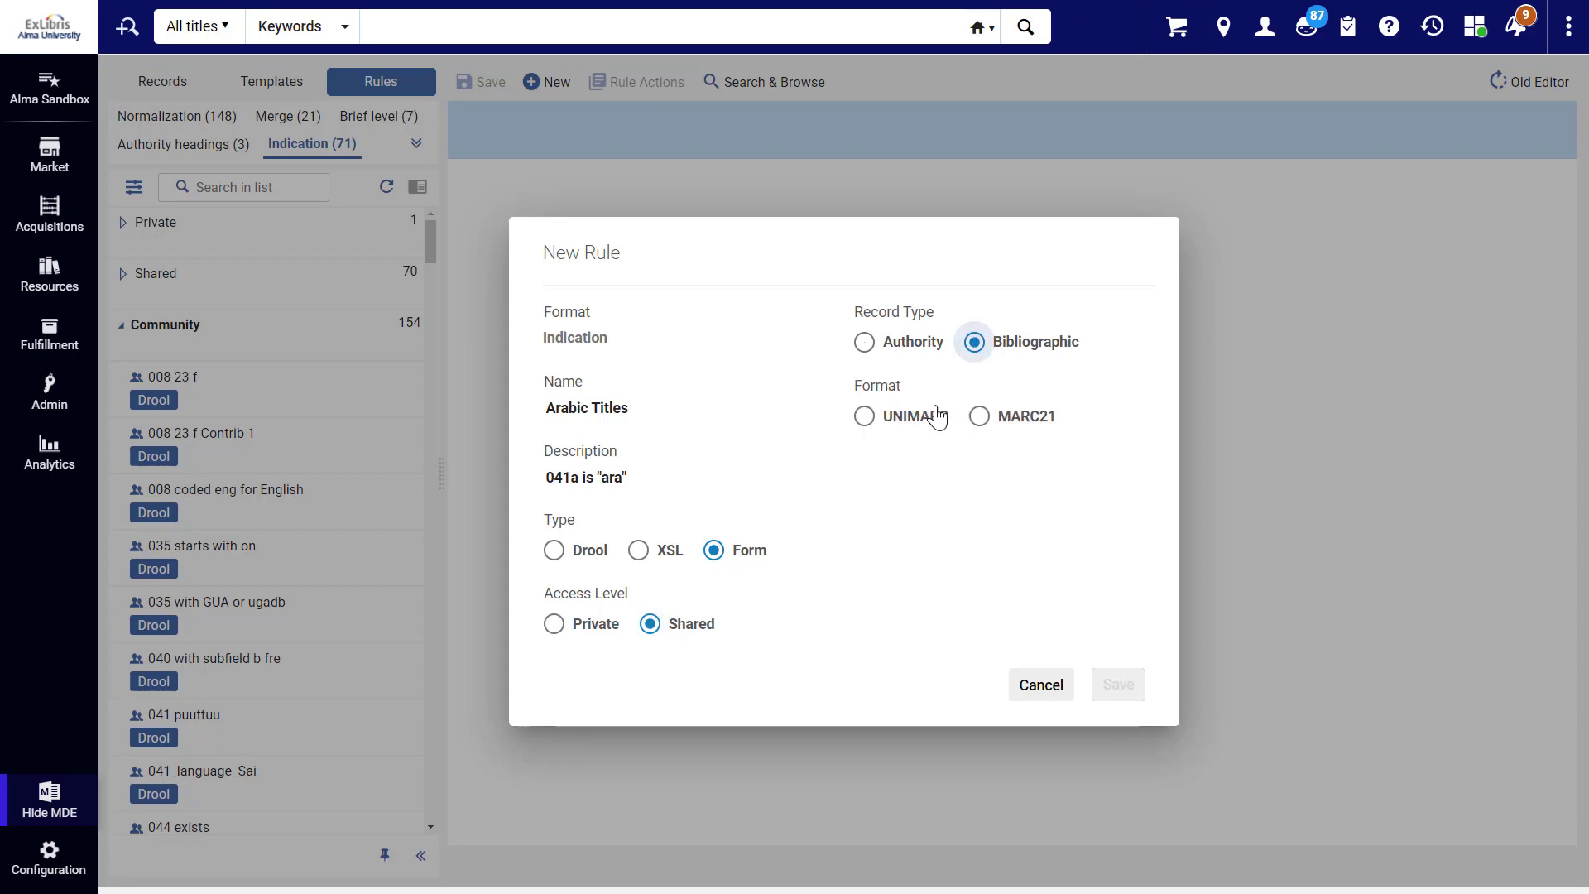
{"action": "left_click", "coordinate": [979, 417]}
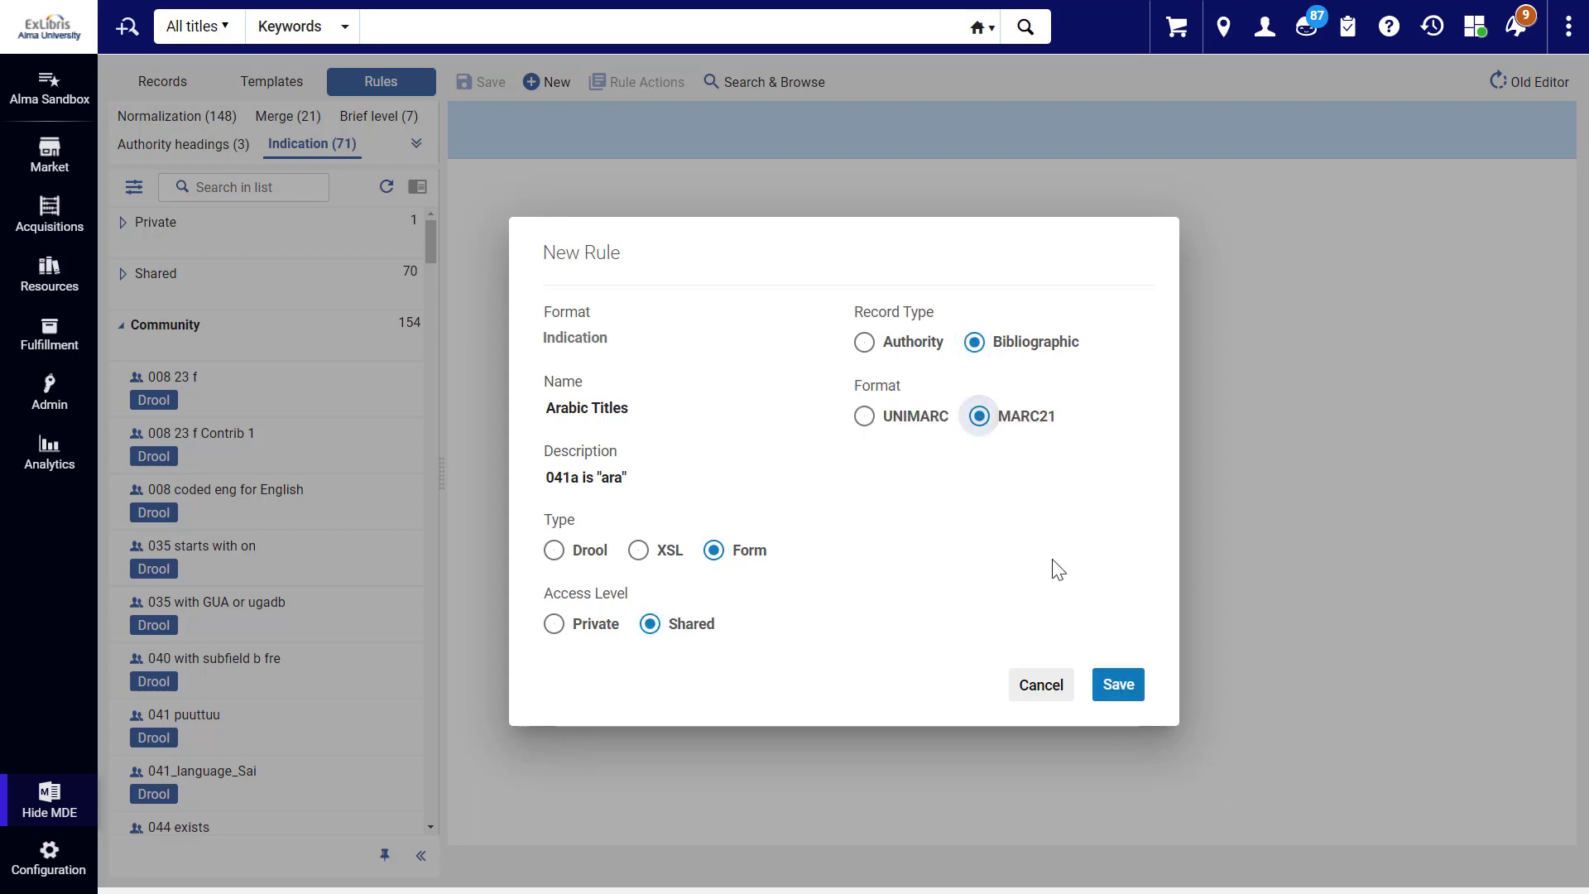
{"action": "left_click", "coordinate": [1114, 685]}
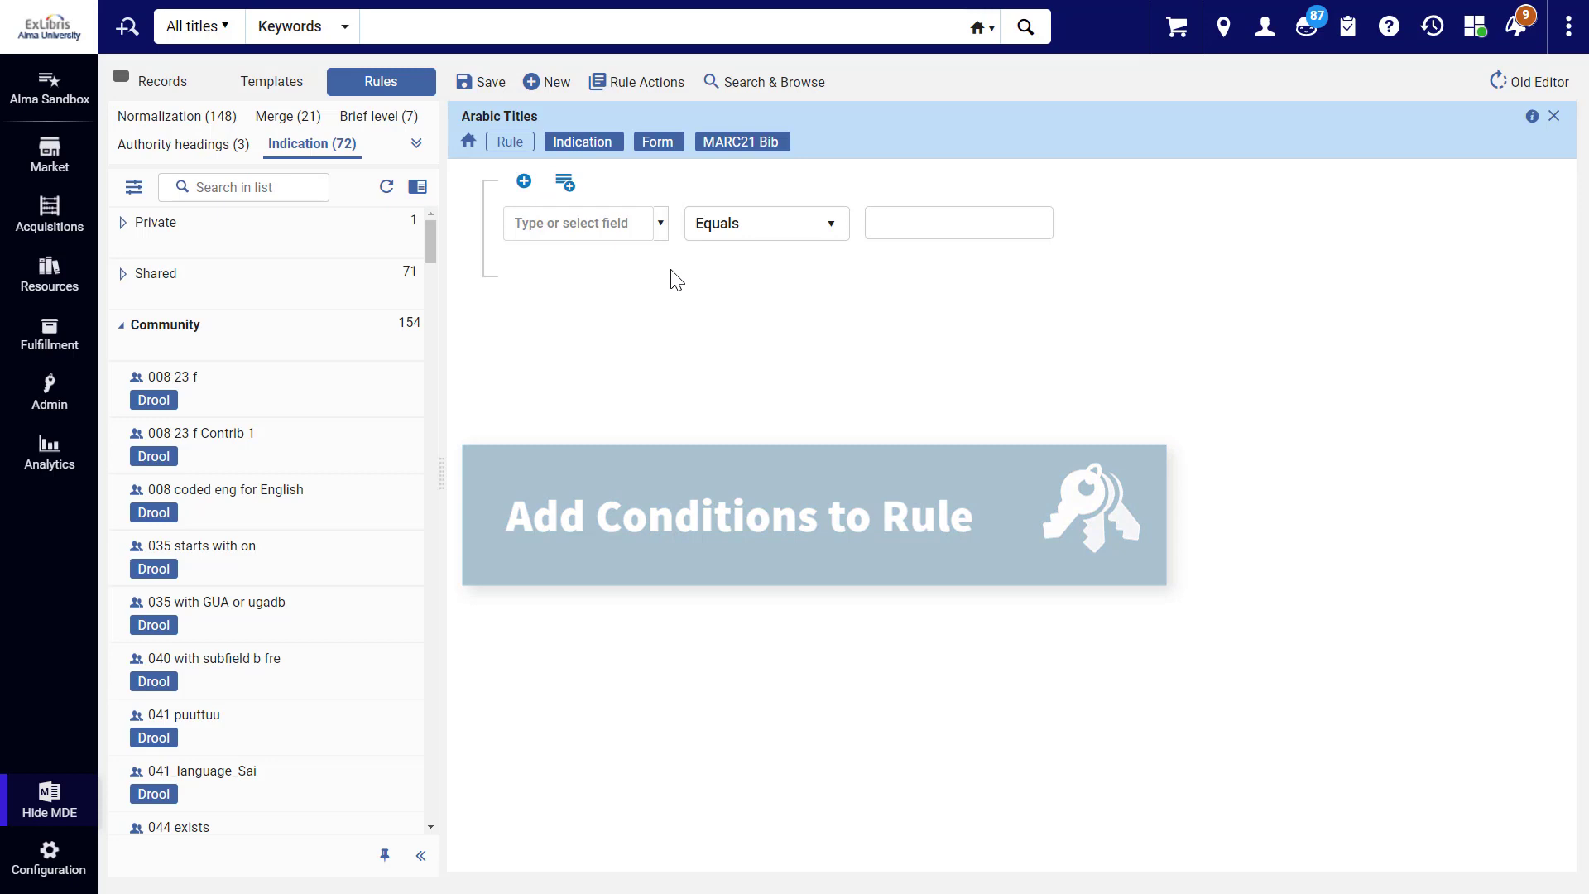
- Set the first condition's field to 041 LANGUAGE CODE, subfield a
{"action": "left_click", "coordinate": [661, 228]}
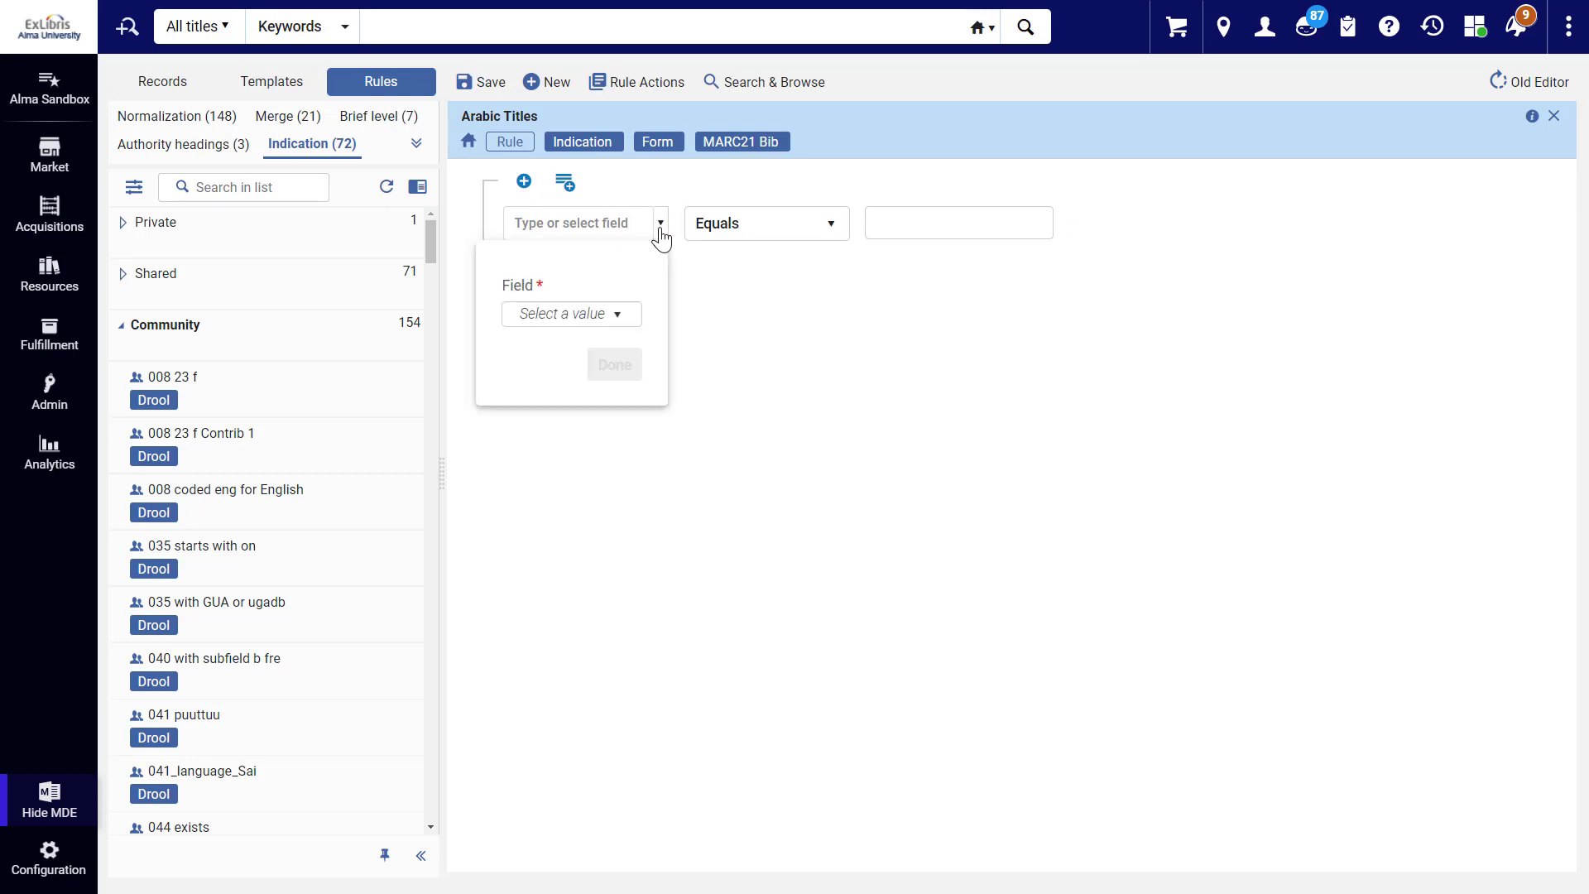
{"action": "left_click", "coordinate": [614, 313]}
{"action": "scroll", "coordinate": [625, 430], "scroll_direction": "down", "scroll_amount": 10}
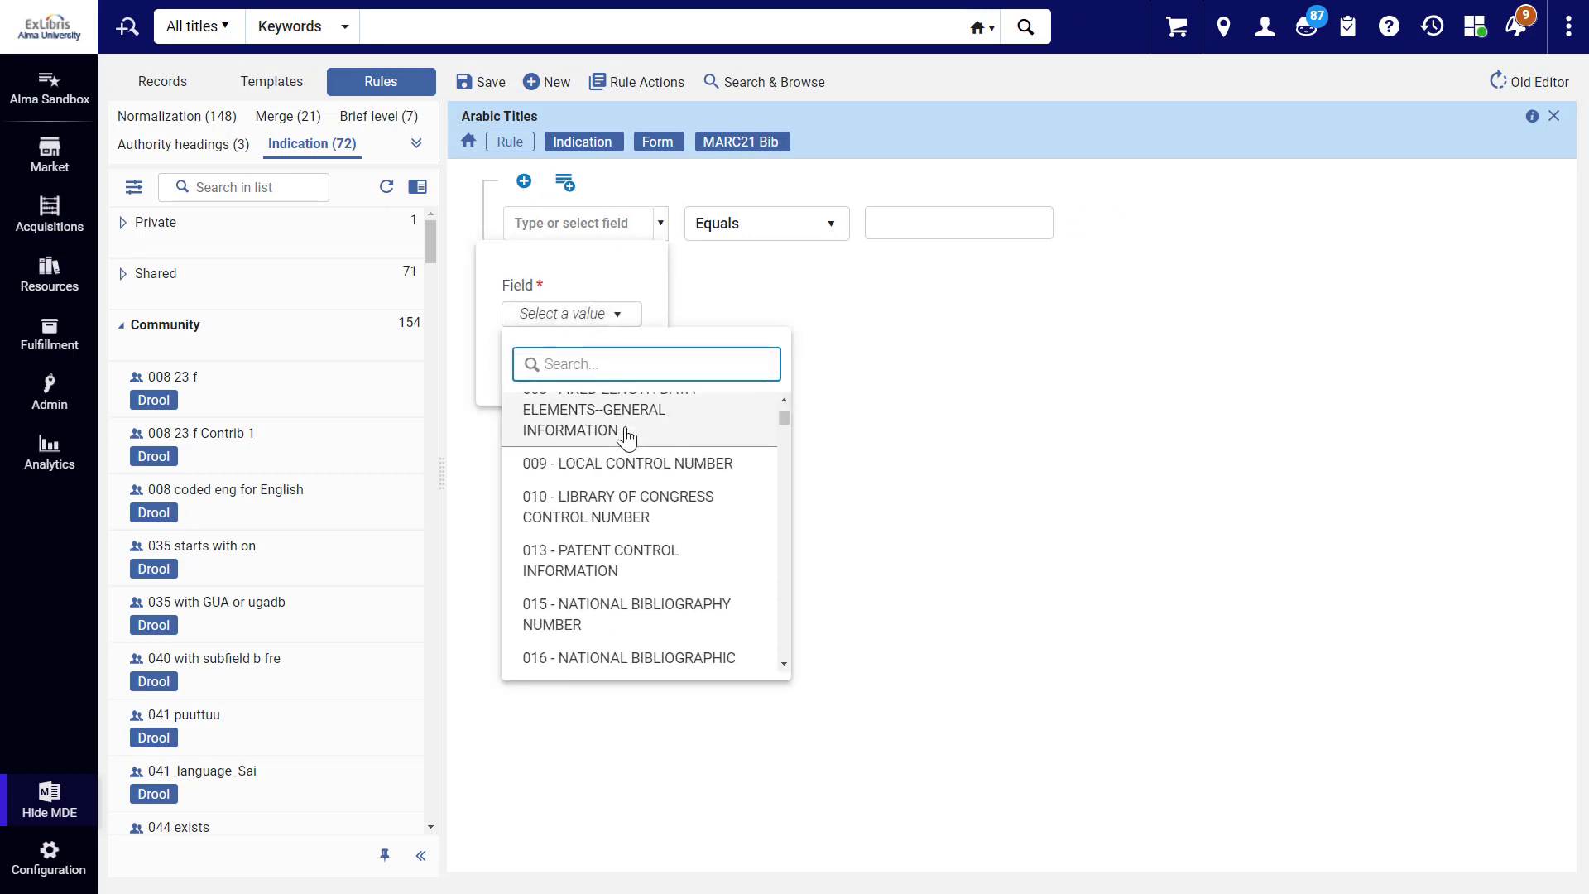
{"action": "scroll", "coordinate": [631, 448], "scroll_direction": "down", "scroll_amount": 5}
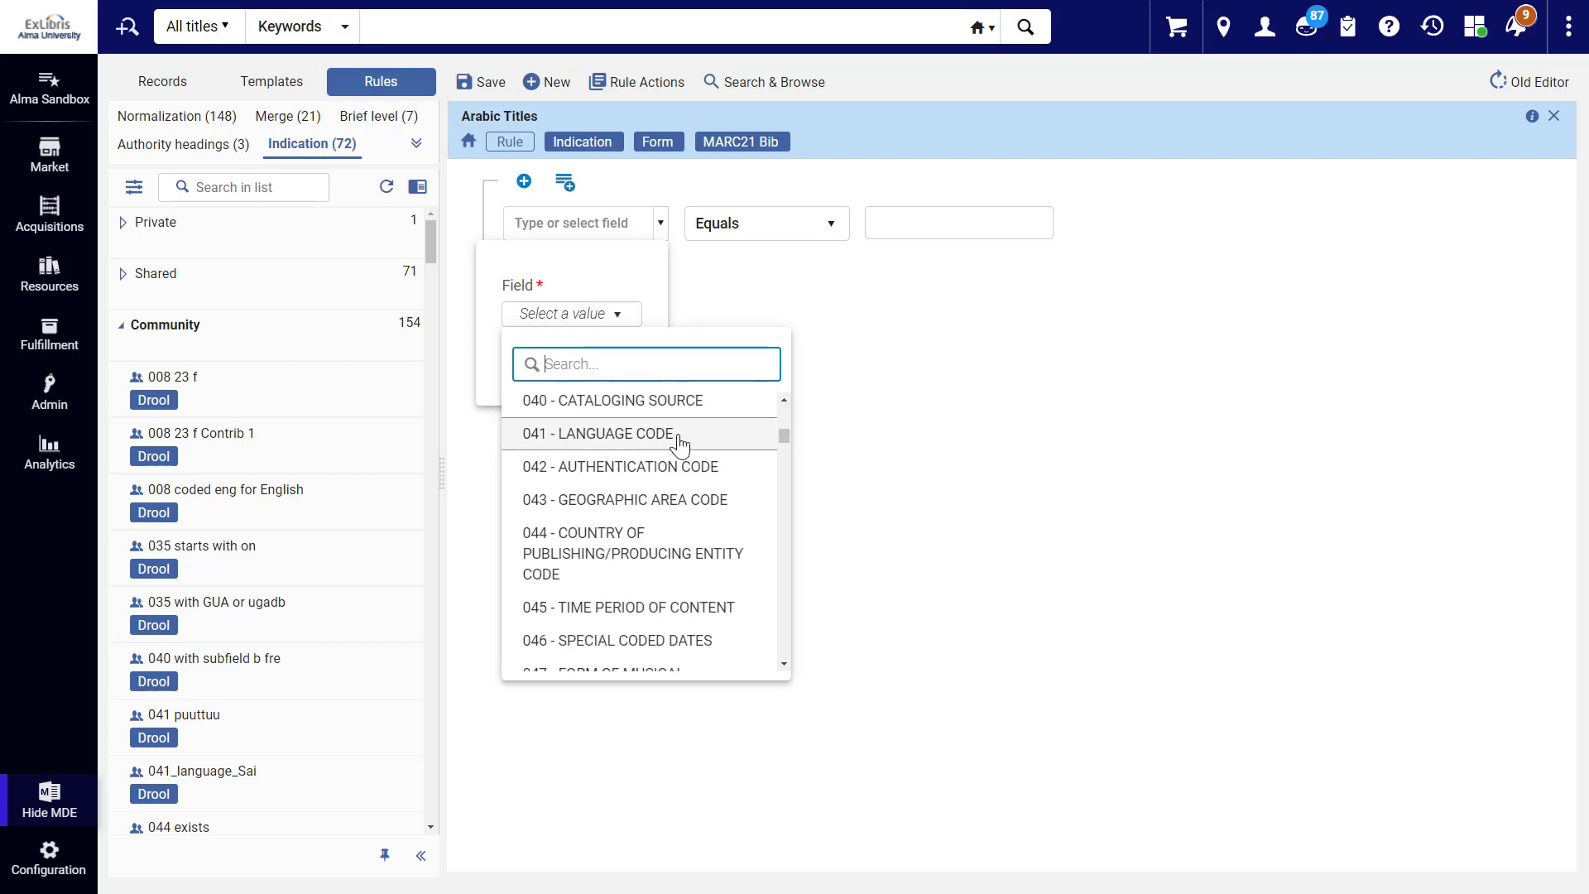
{"action": "left_click", "coordinate": [672, 435]}
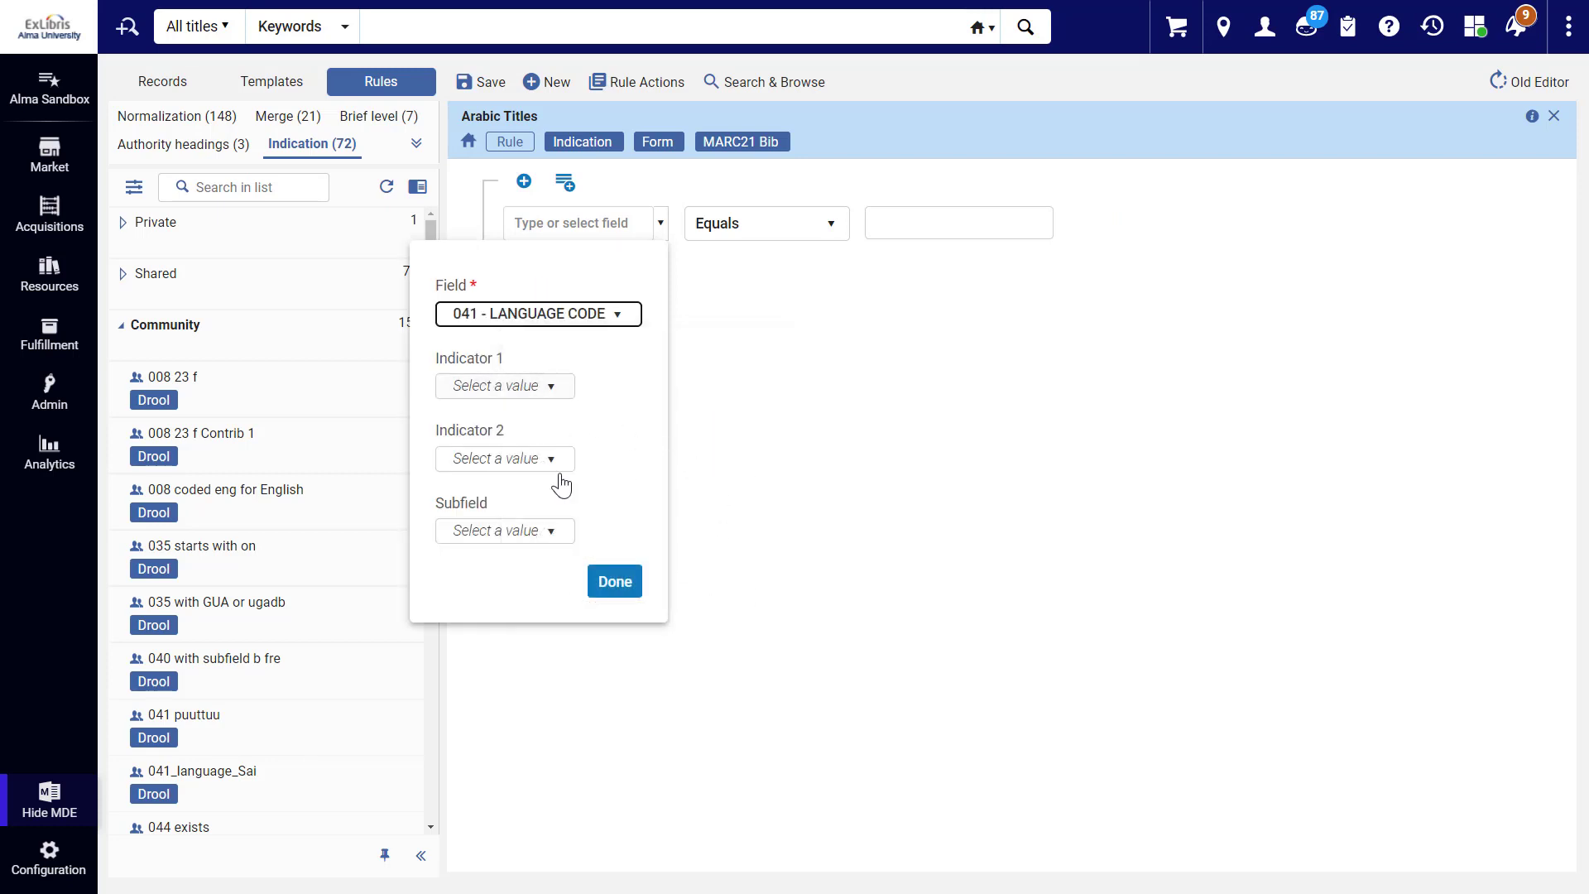
{"action": "left_click", "coordinate": [553, 532]}
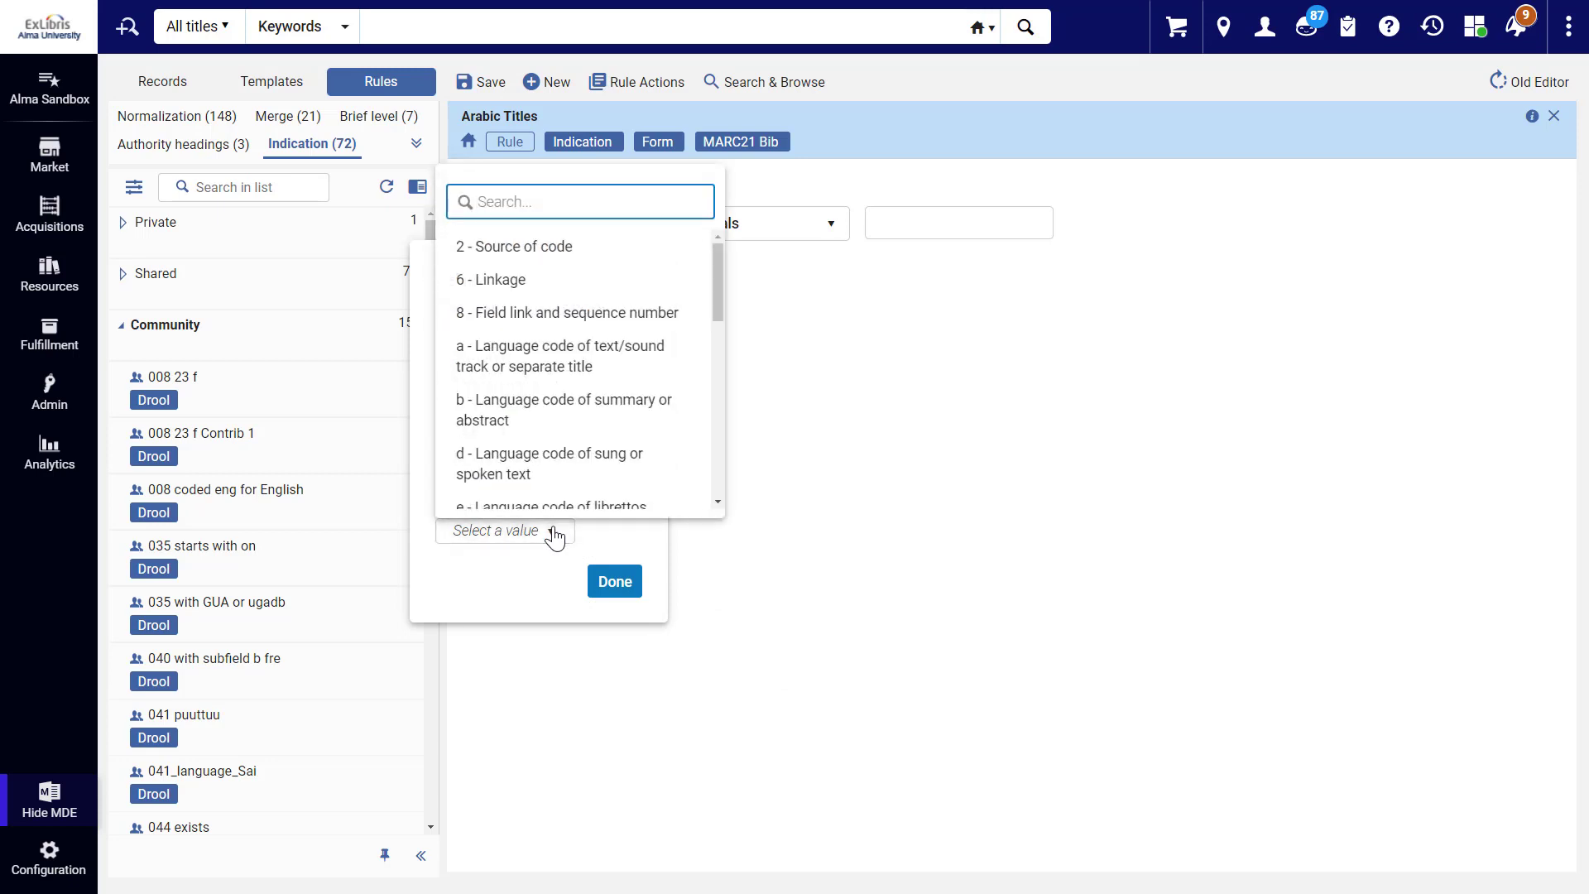
{"action": "left_click", "coordinate": [591, 385]}
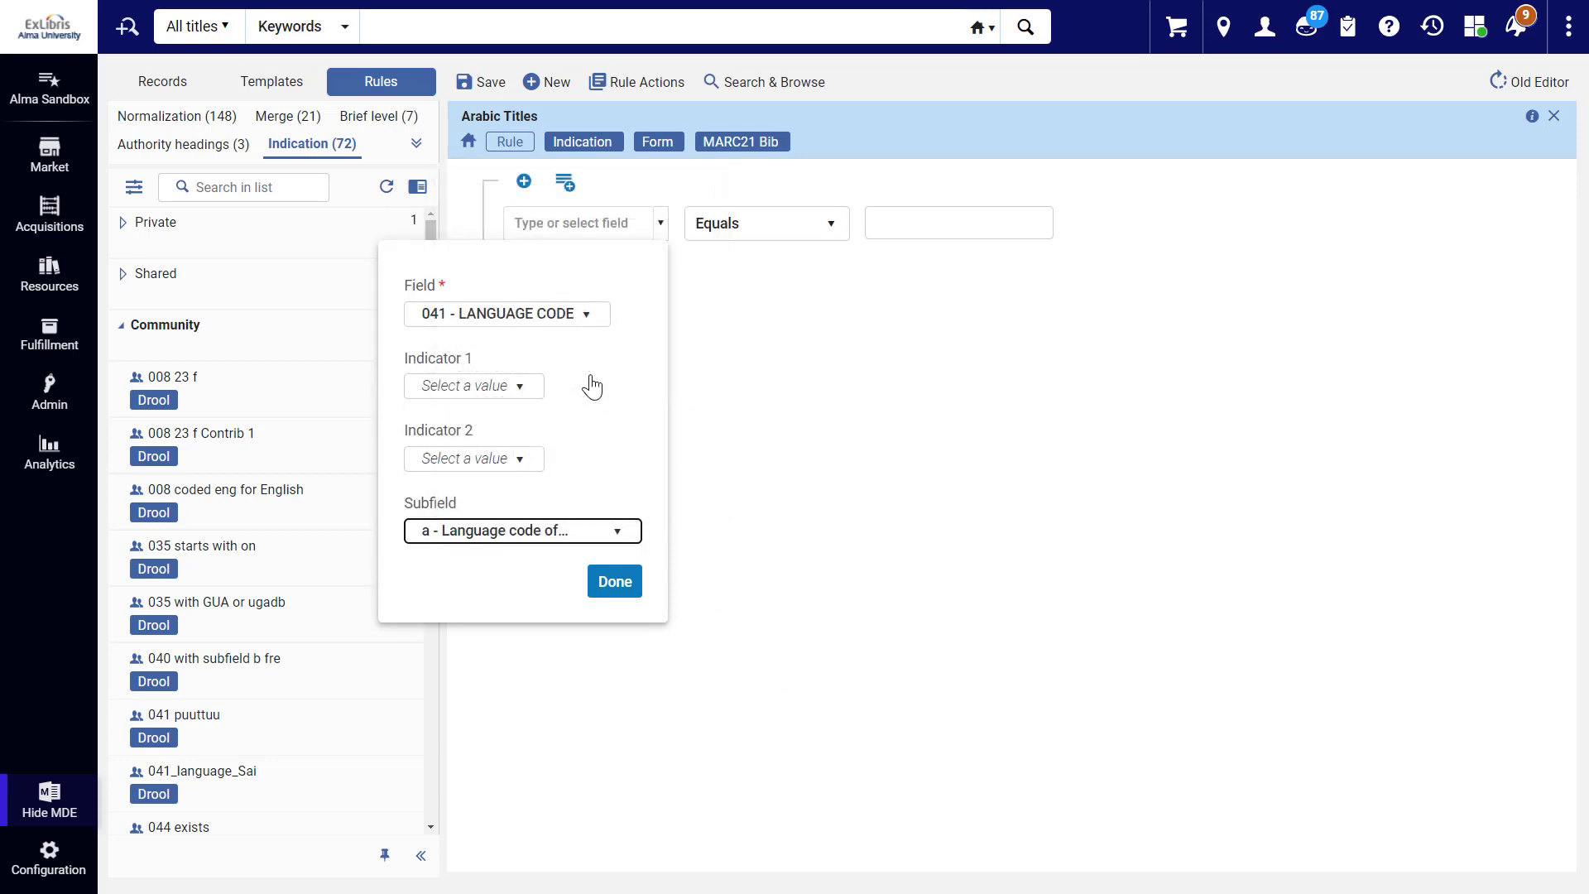
{"action": "left_click", "coordinate": [614, 581]}
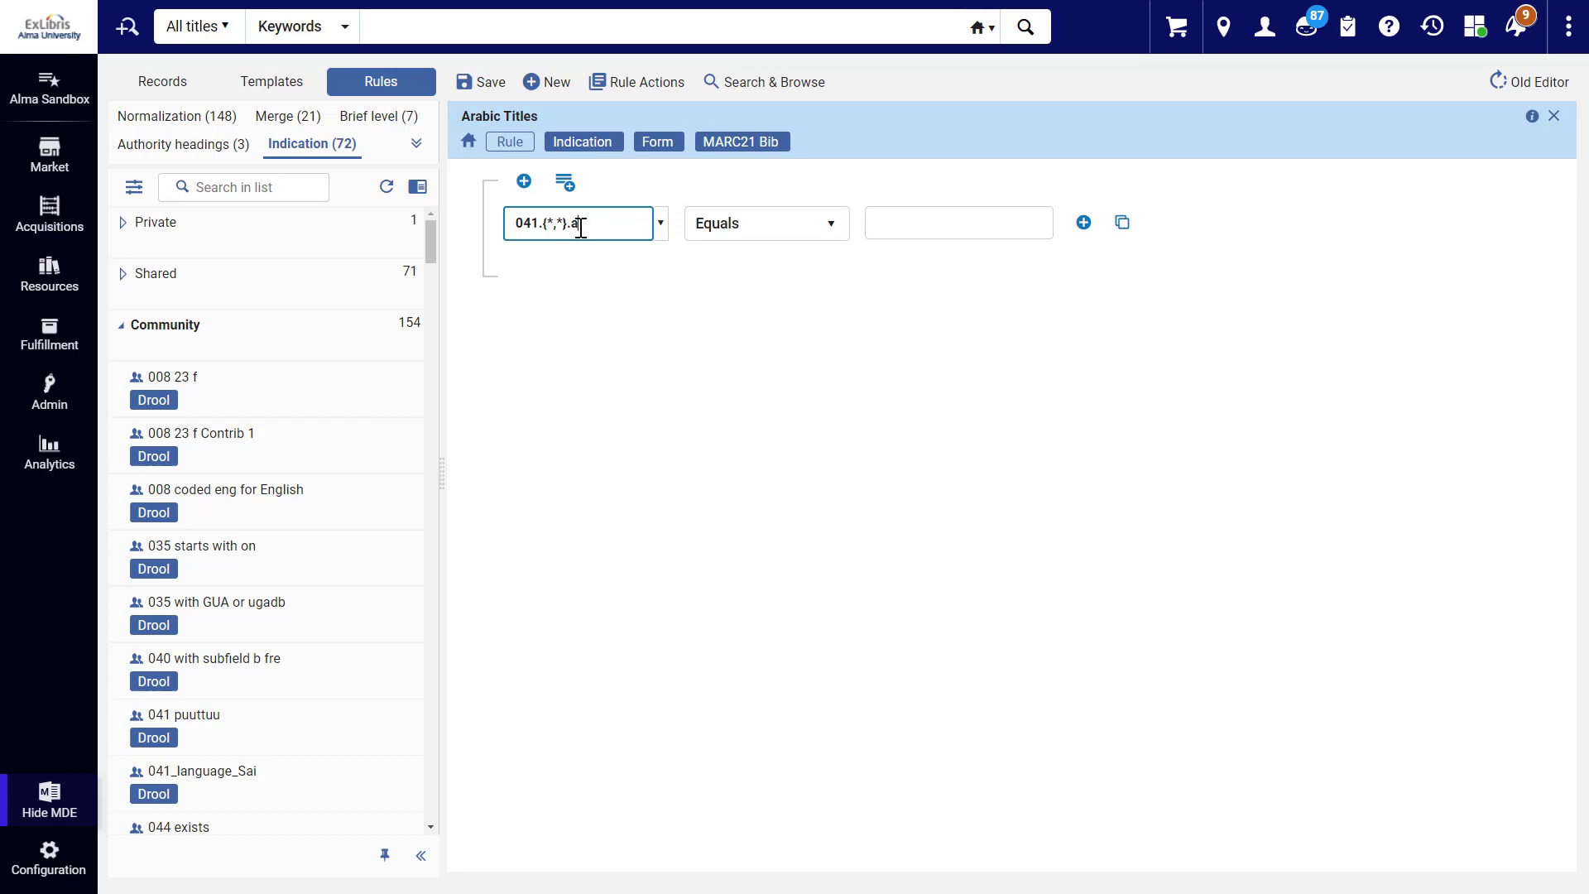
- Make the condition 041 $a Contains Phrase 'ara' and add a second condition row
{"action": "left_click", "coordinate": [786, 227]}
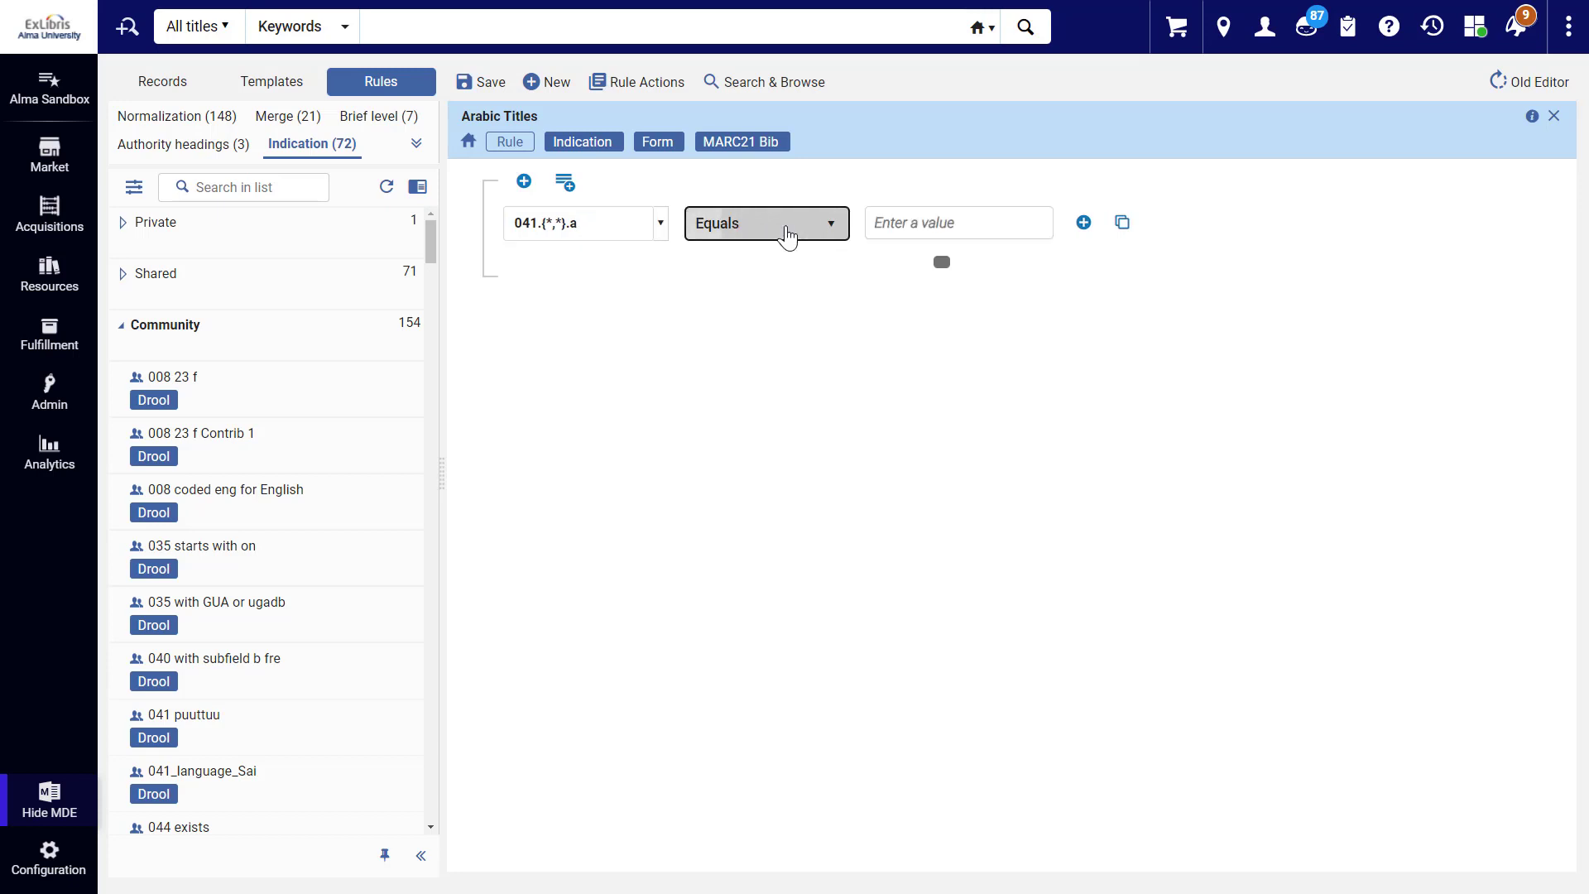
{"action": "left_click", "coordinate": [786, 225]}
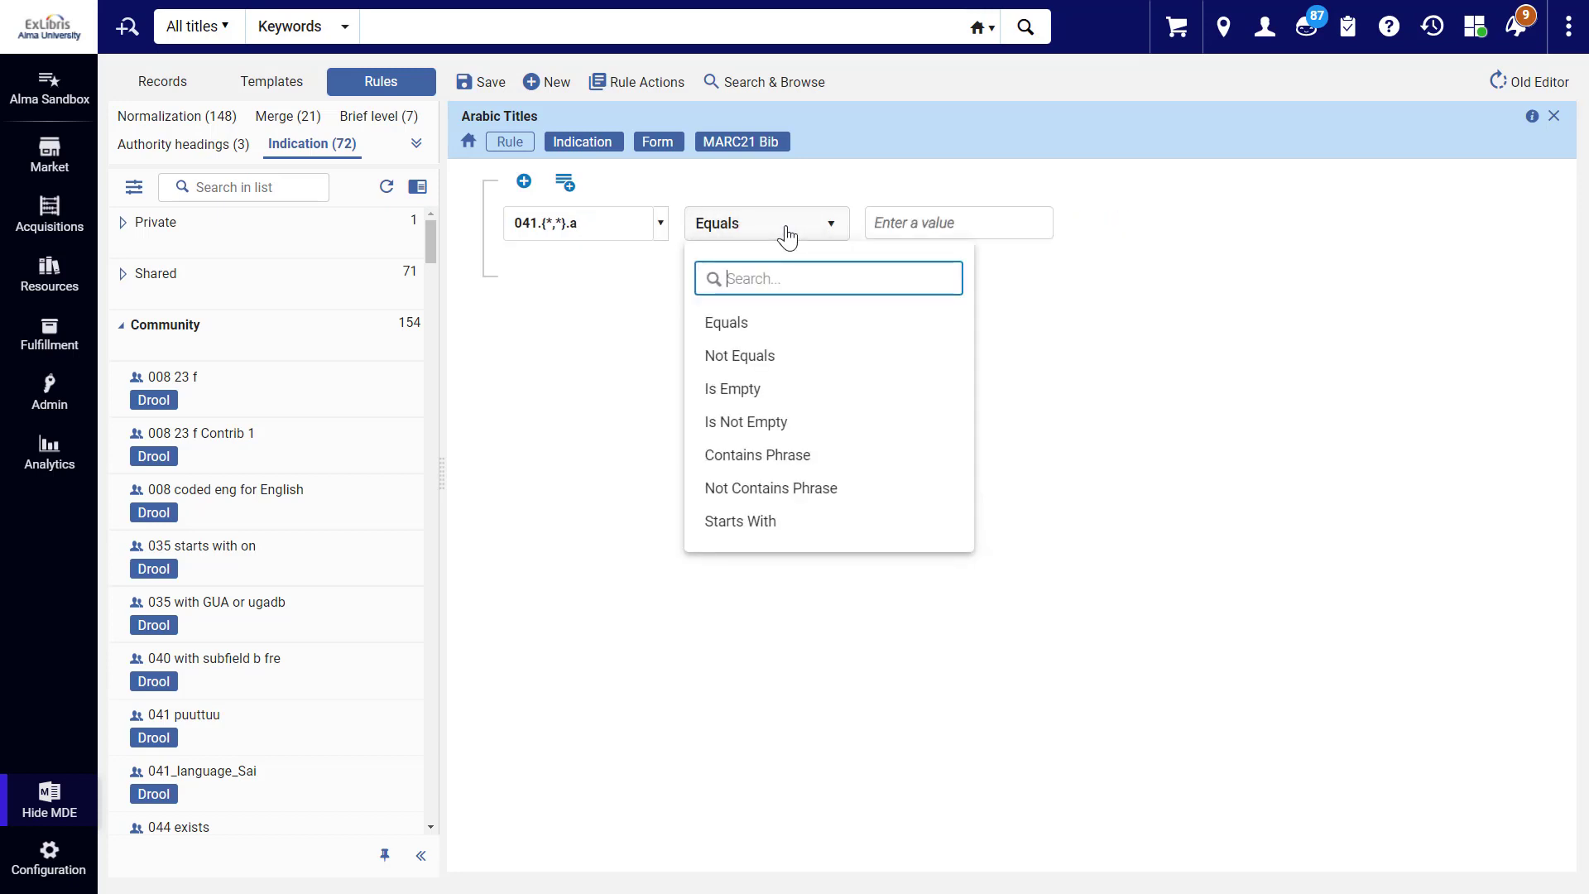
{"action": "left_click", "coordinate": [784, 459]}
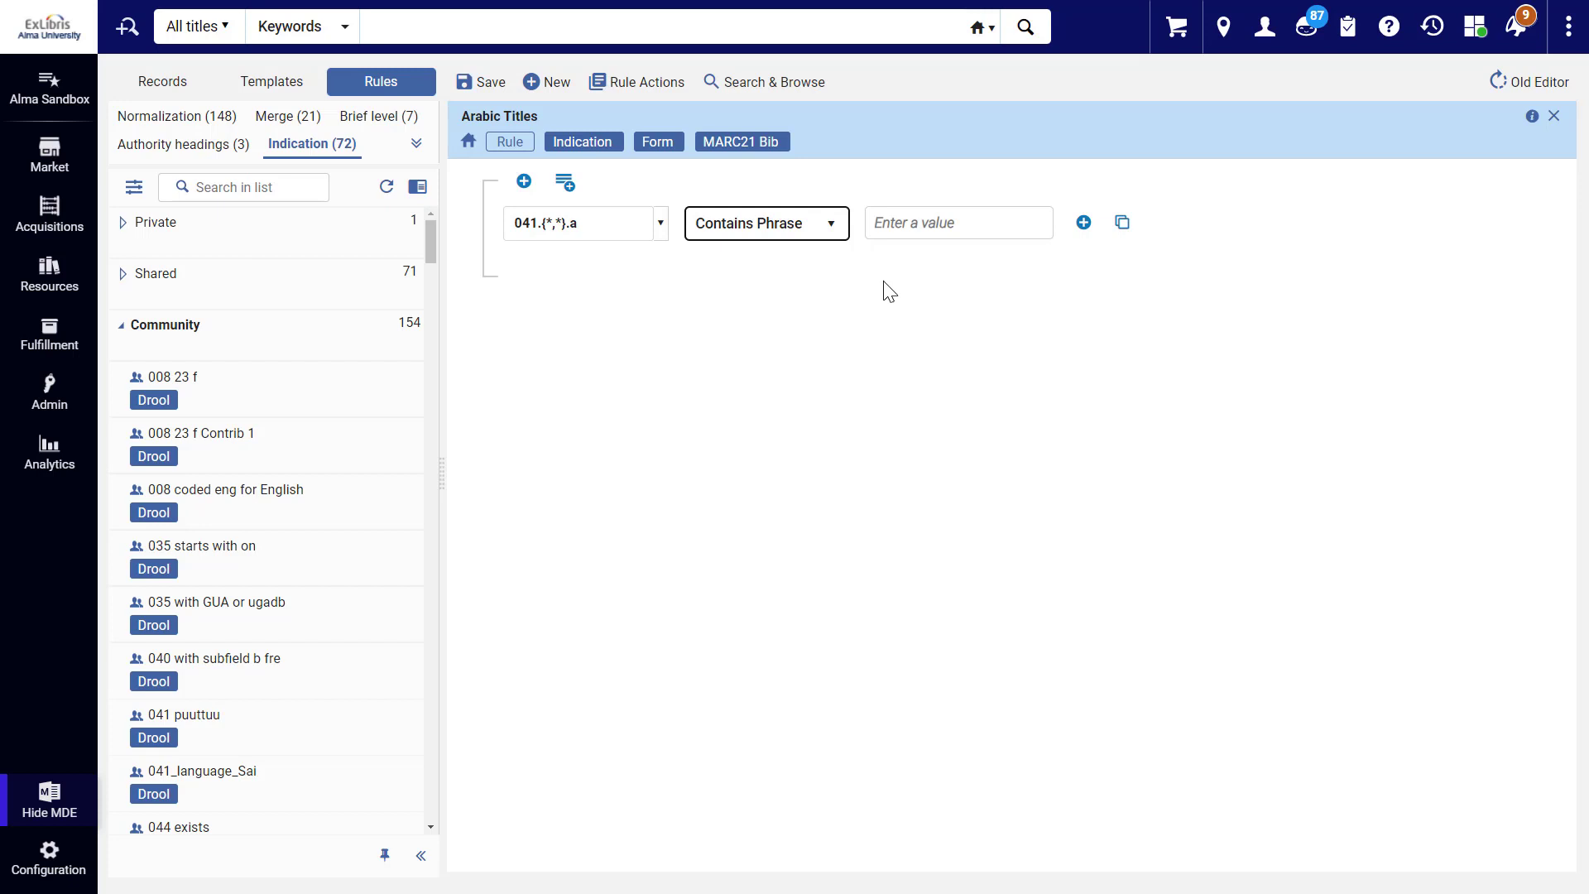
{"action": "left_click", "coordinate": [891, 234]}
{"action": "type", "text": "ara"}
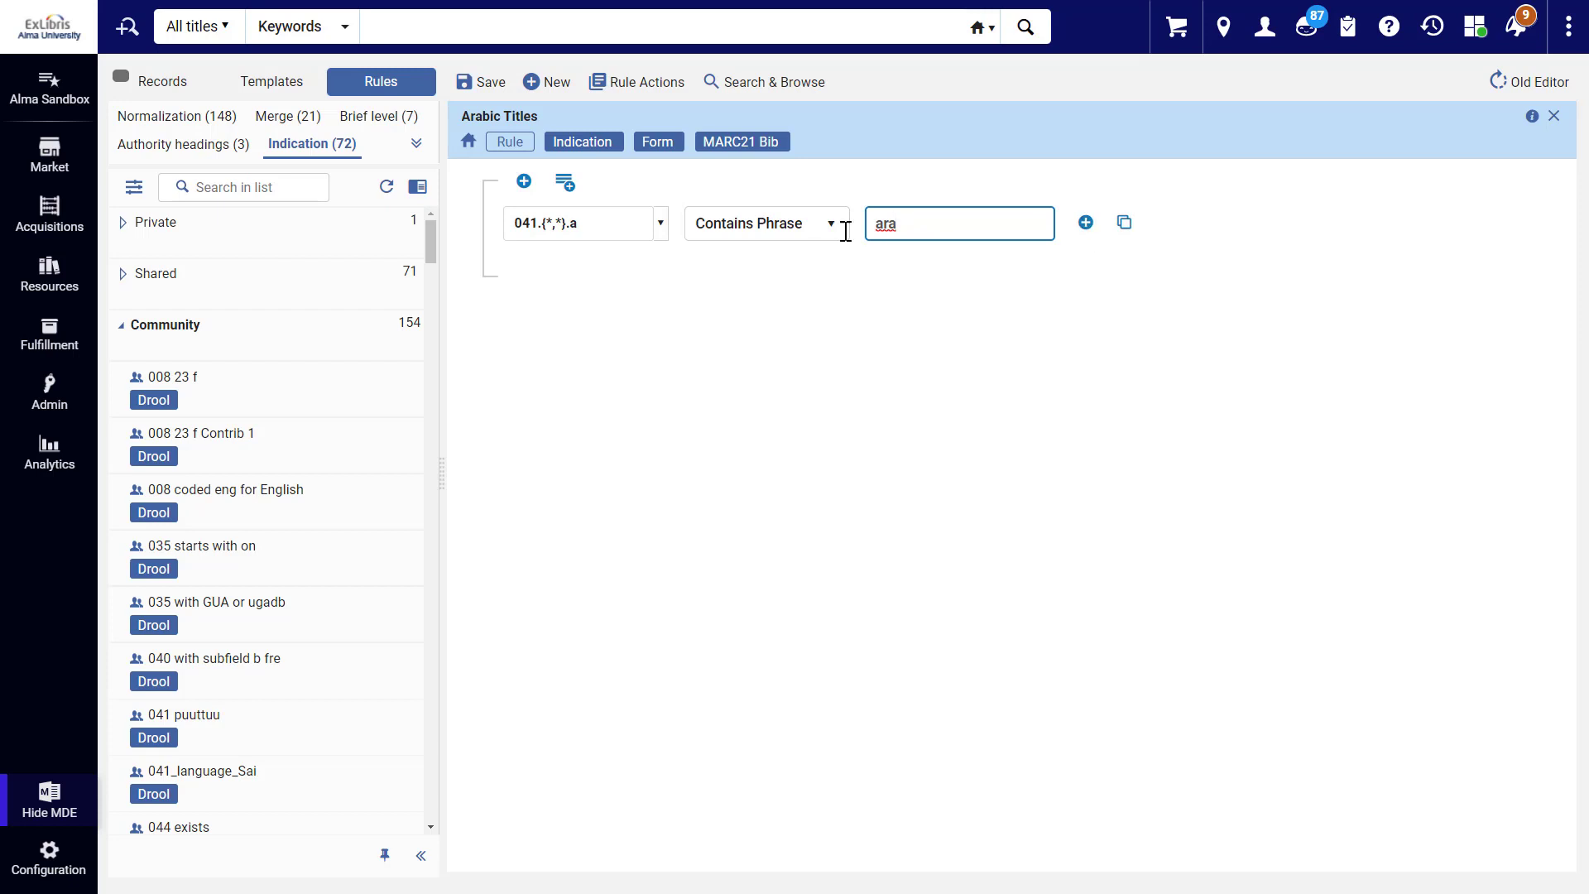
{"action": "left_click", "coordinate": [524, 184]}
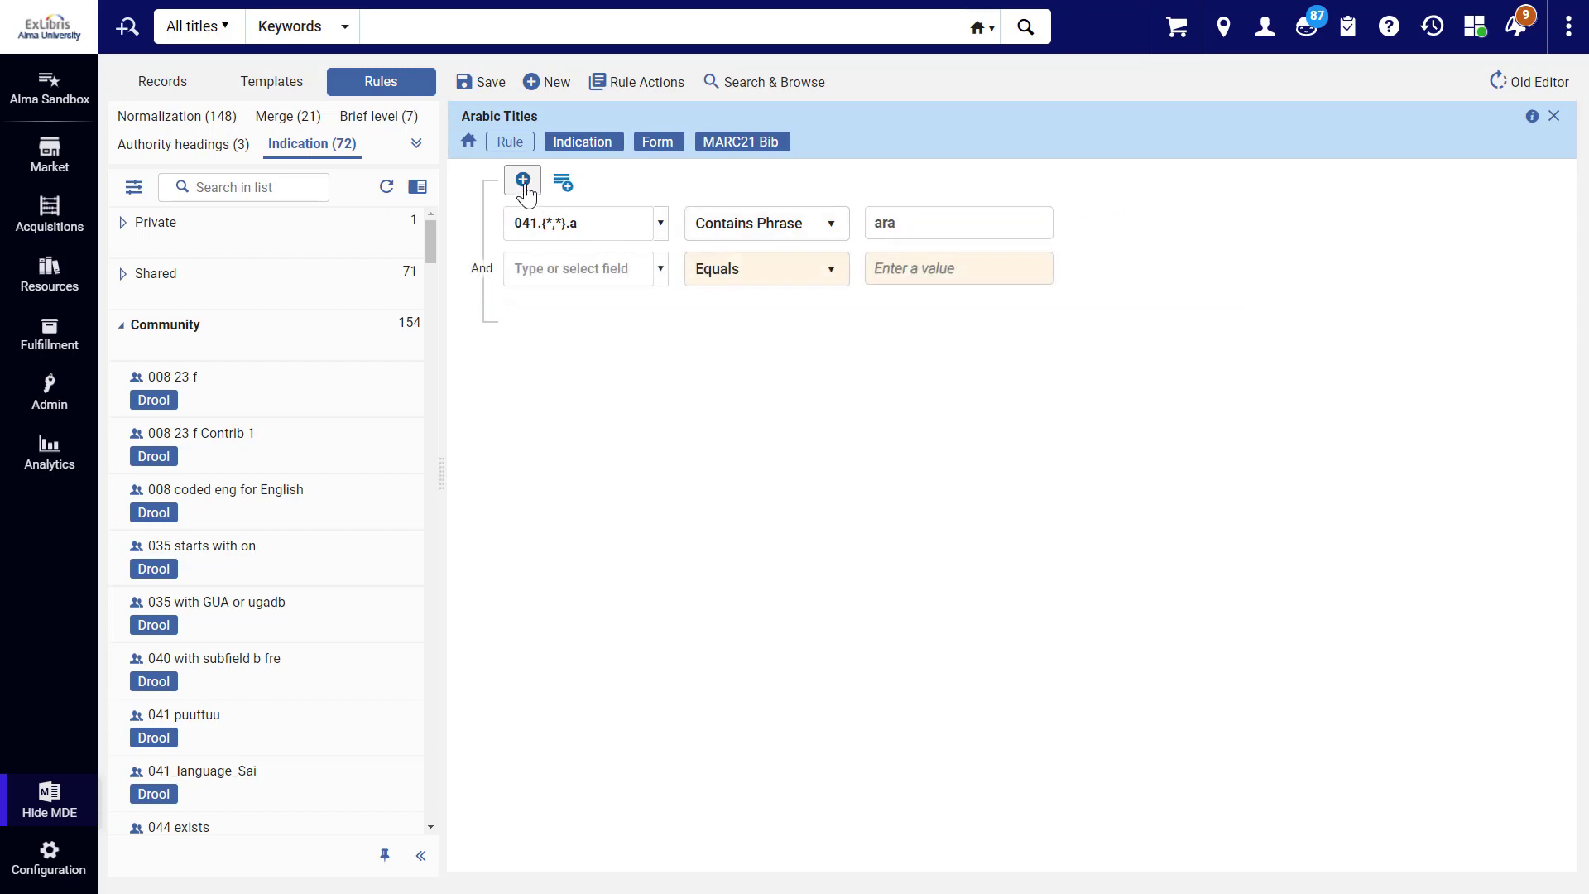
- Set the second condition to field 500 GENERAL NOTE with Is Not Empty
{"action": "left_click", "coordinate": [660, 276]}
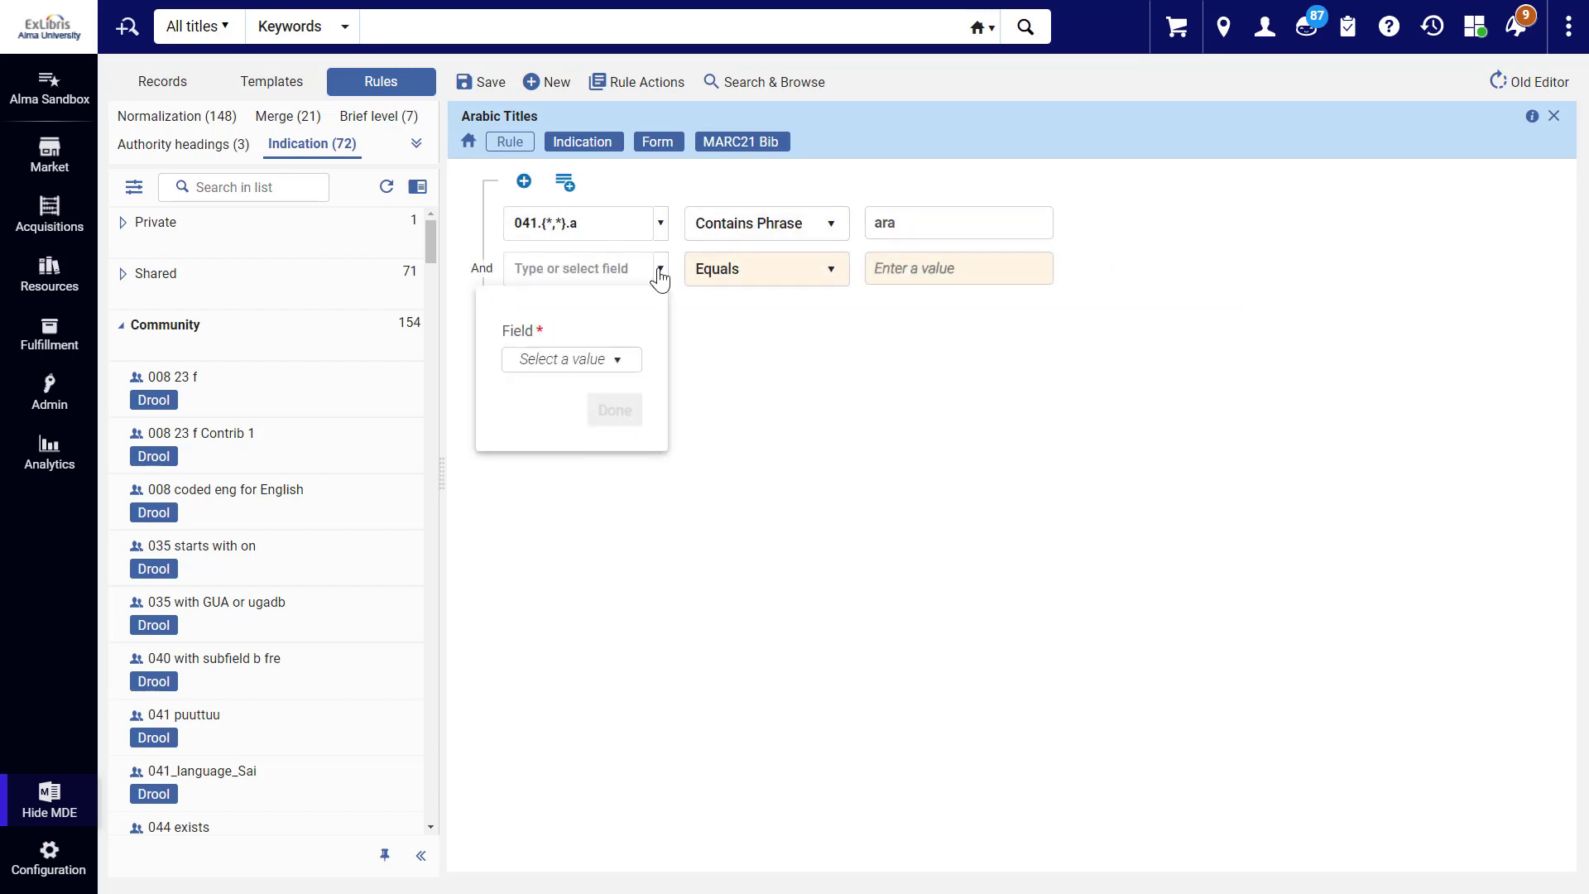
{"action": "left_click", "coordinate": [616, 360]}
{"action": "scroll", "coordinate": [593, 519], "scroll_direction": "down", "scroll_amount": 20}
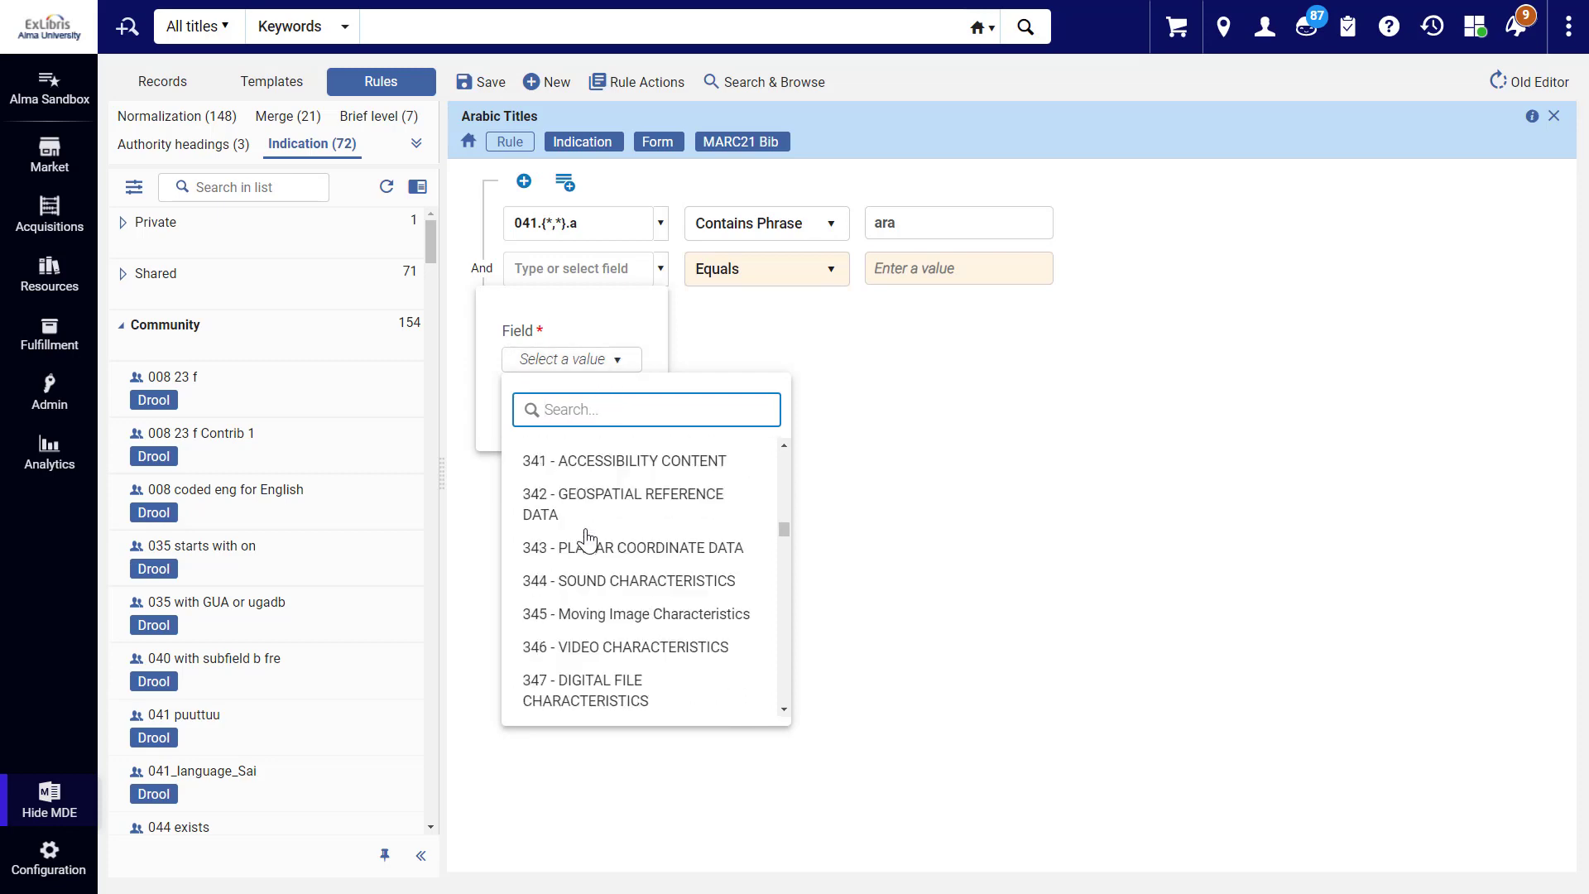
{"action": "left_click", "coordinate": [565, 500]}
{"action": "left_click", "coordinate": [613, 628]}
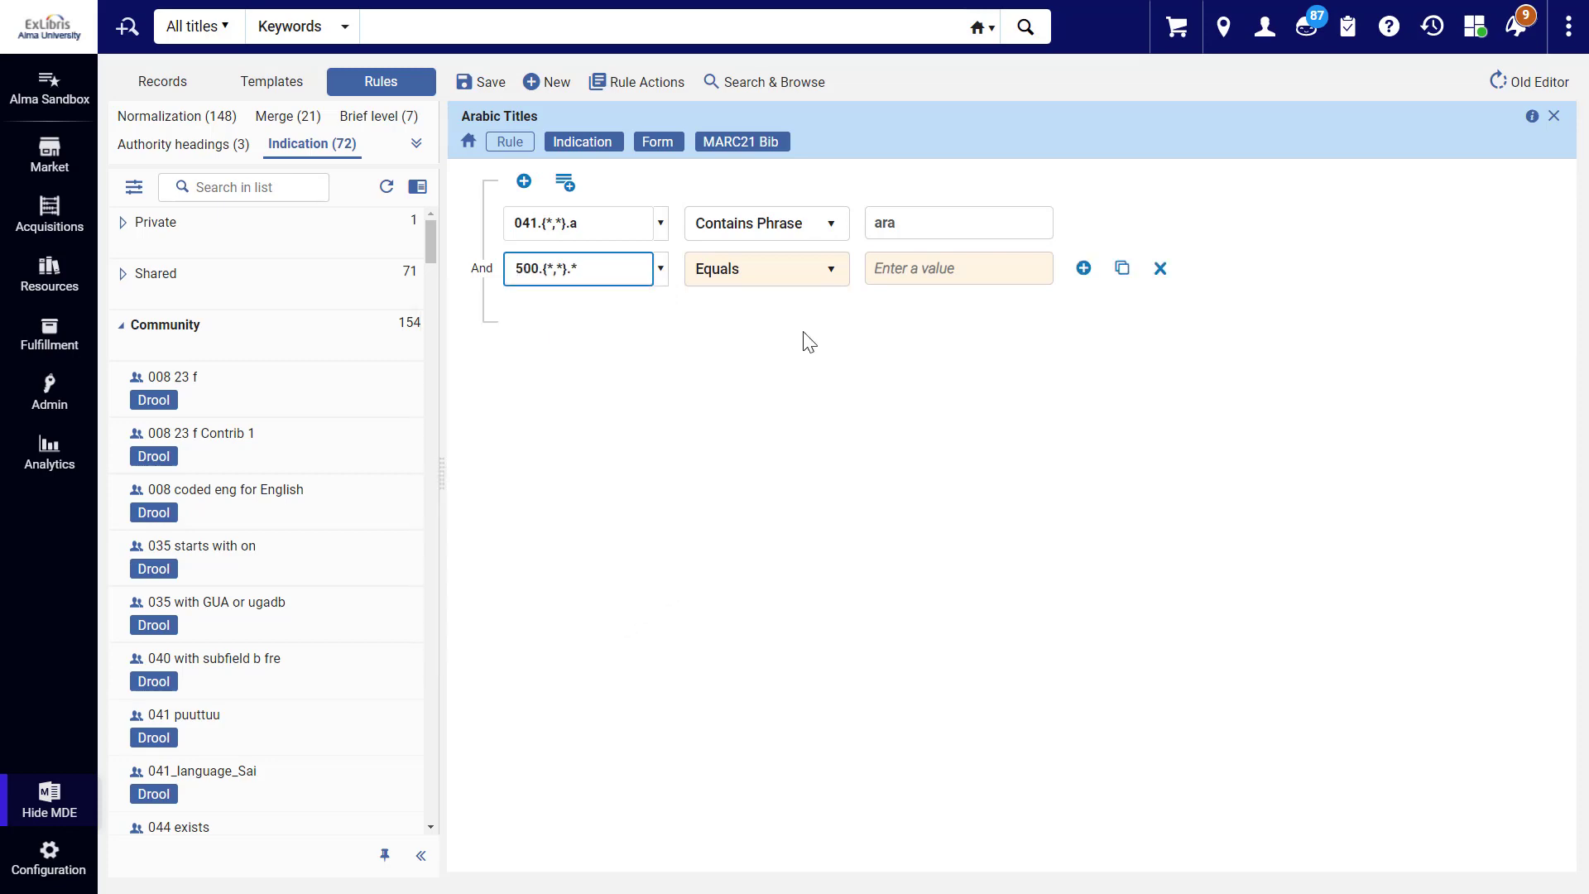
{"action": "left_click", "coordinate": [814, 276]}
{"action": "left_click", "coordinate": [751, 471]}
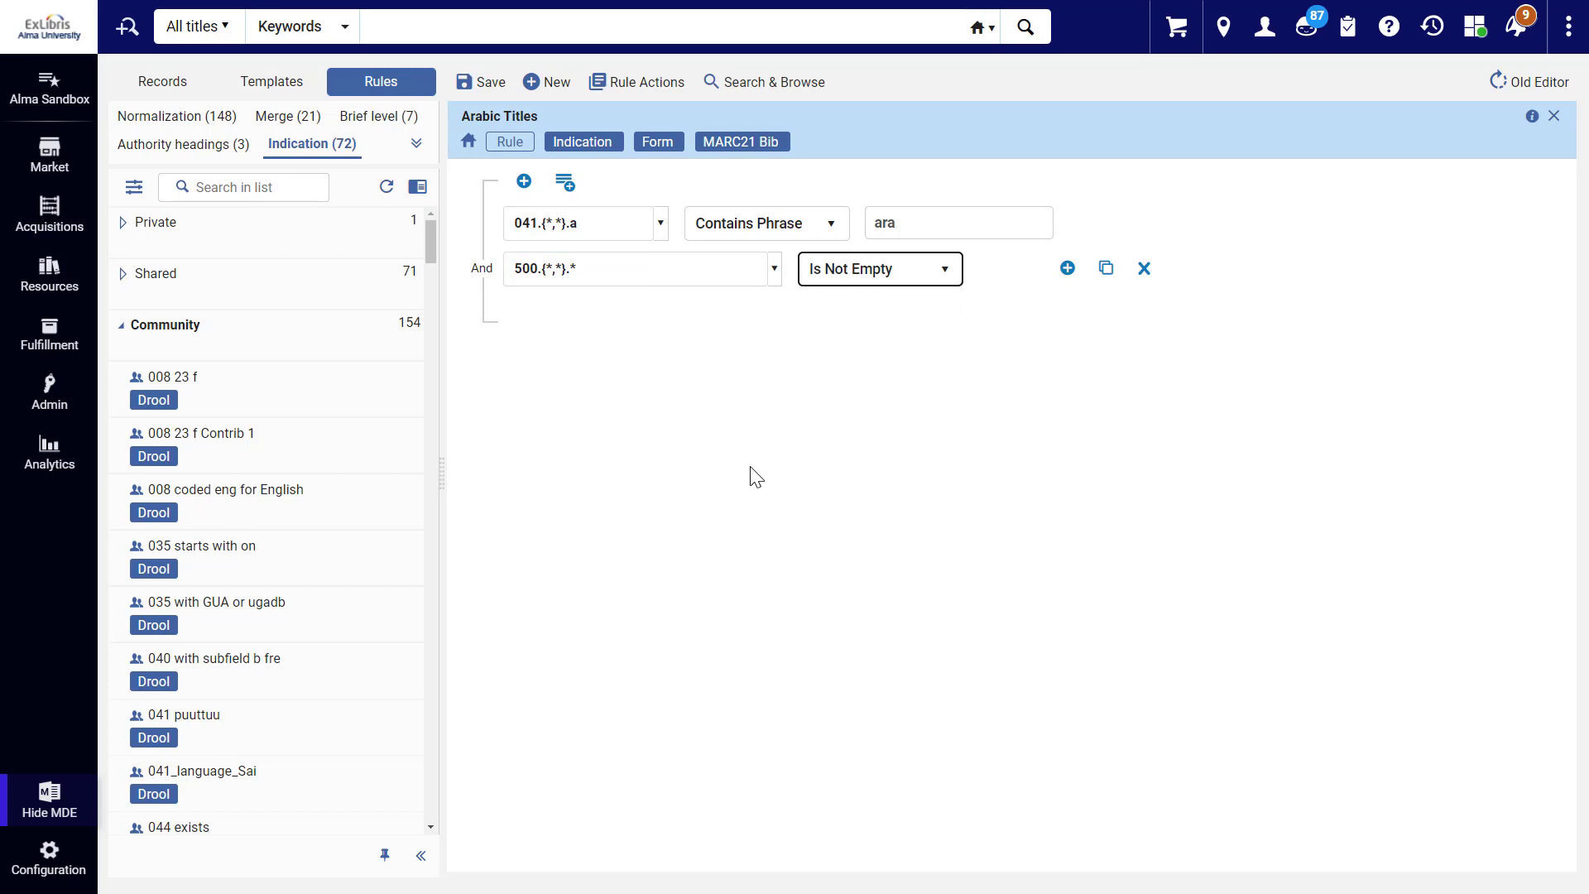
- Join the conditions with Or and add a duplicate 500 condition Contains Phrase 'Excellent'
{"action": "left_click", "coordinate": [490, 283]}
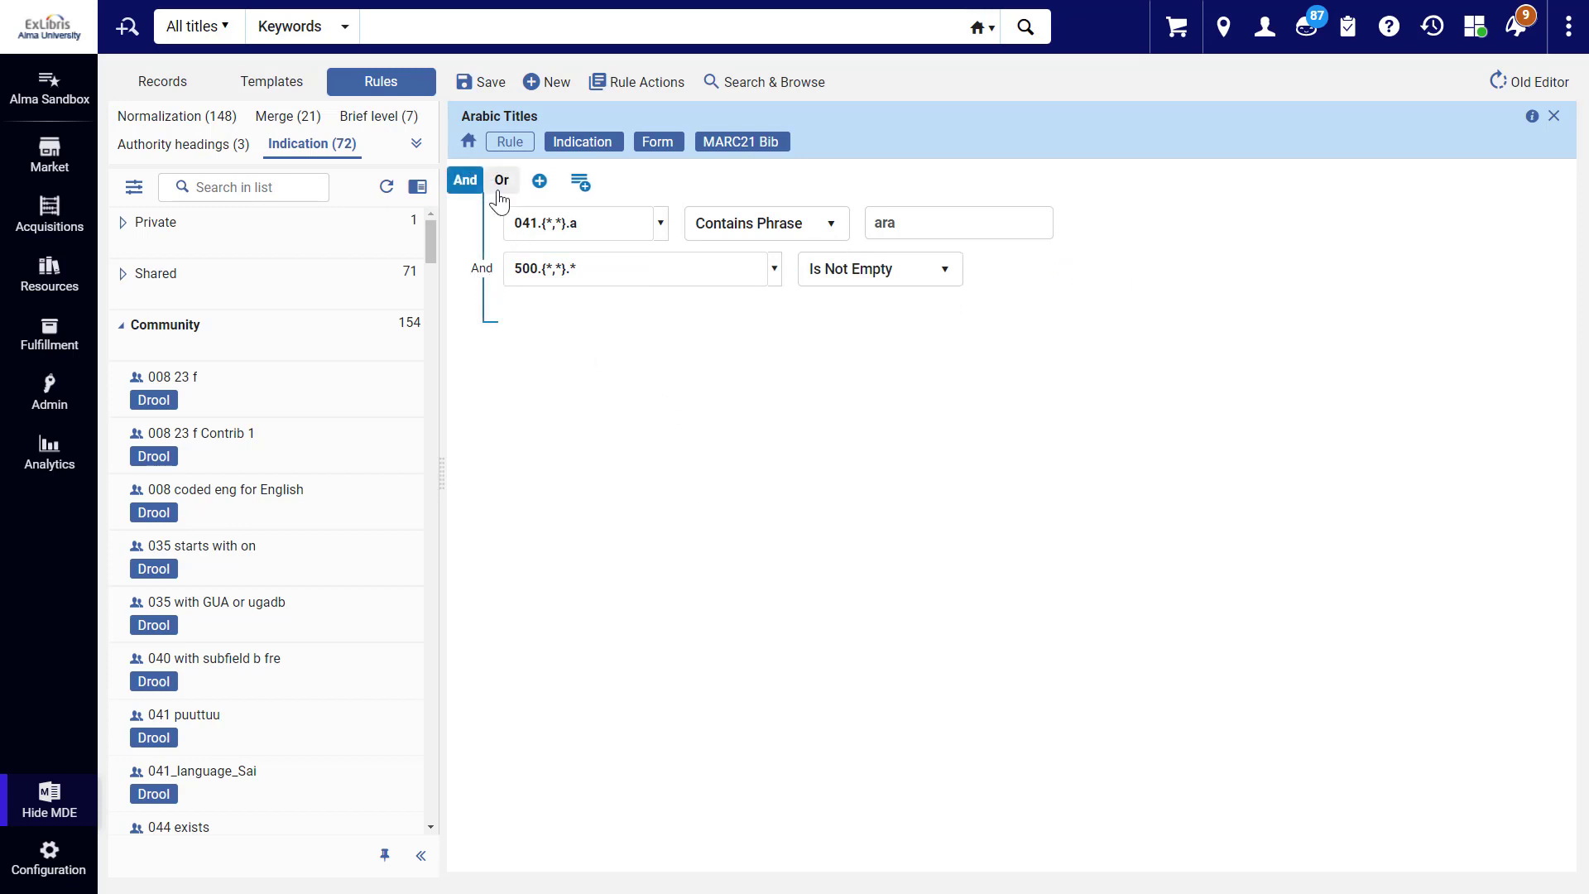
{"action": "left_click", "coordinate": [500, 182]}
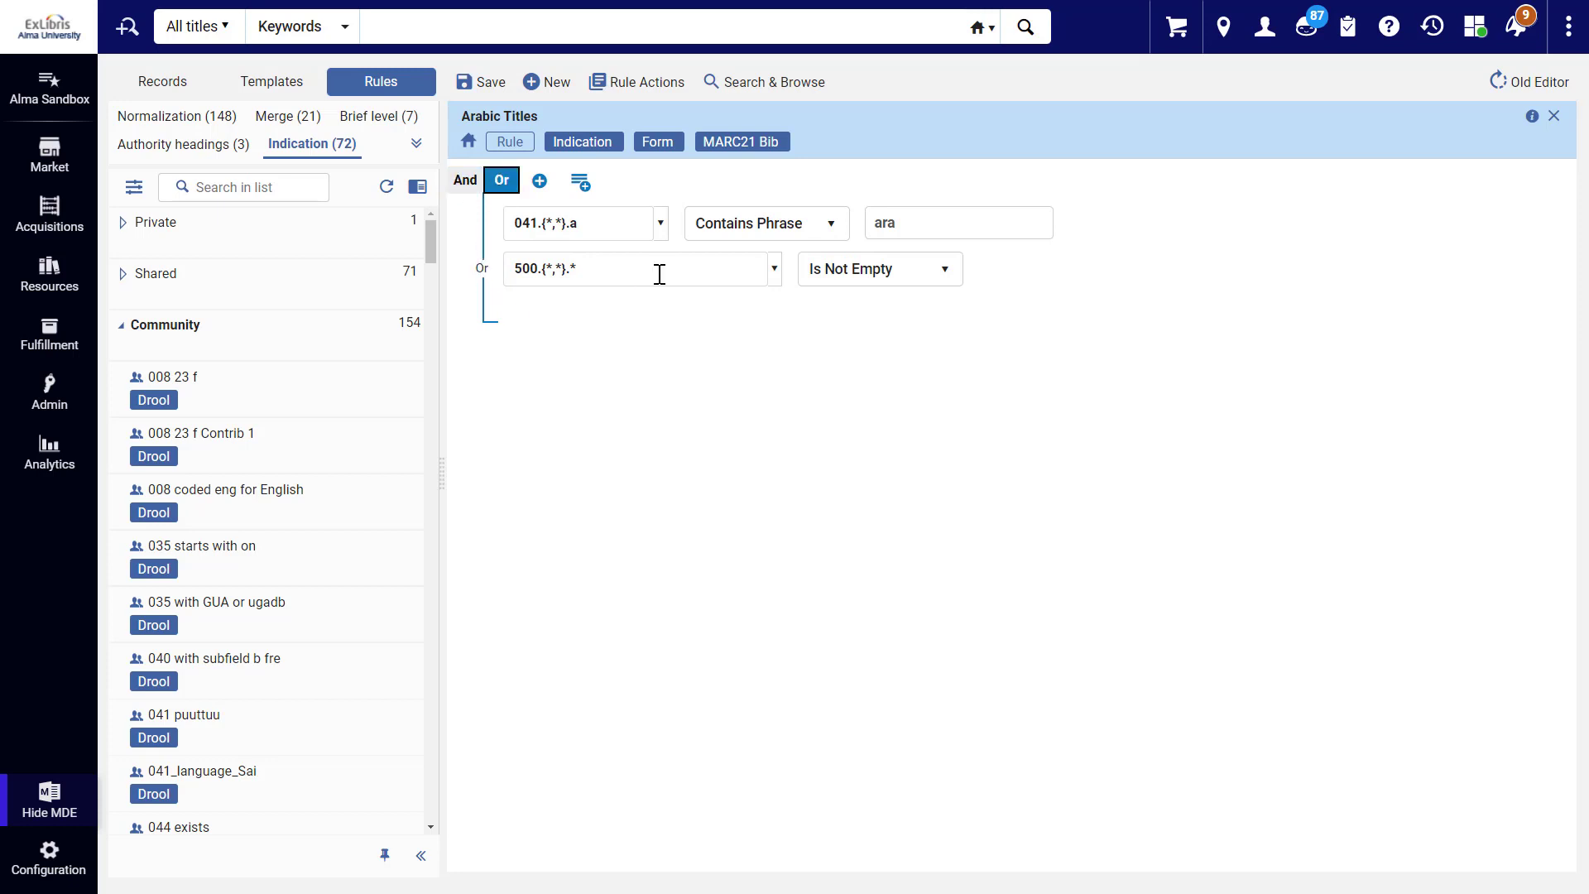
{"action": "mouse_move", "coordinate": [1102, 280]}
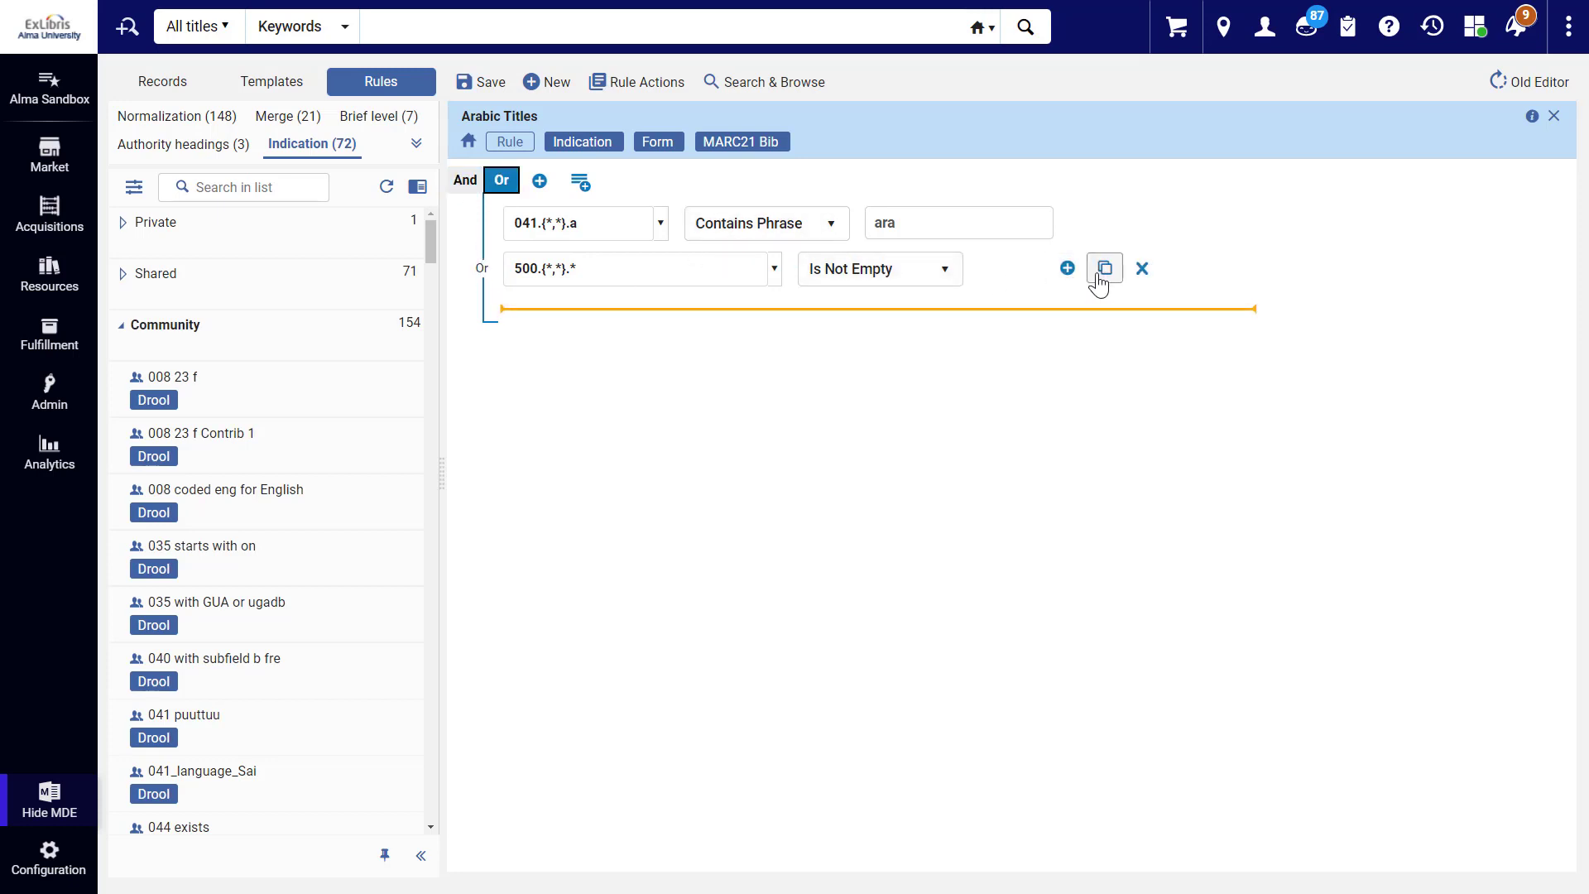
{"action": "left_click", "coordinate": [1100, 284]}
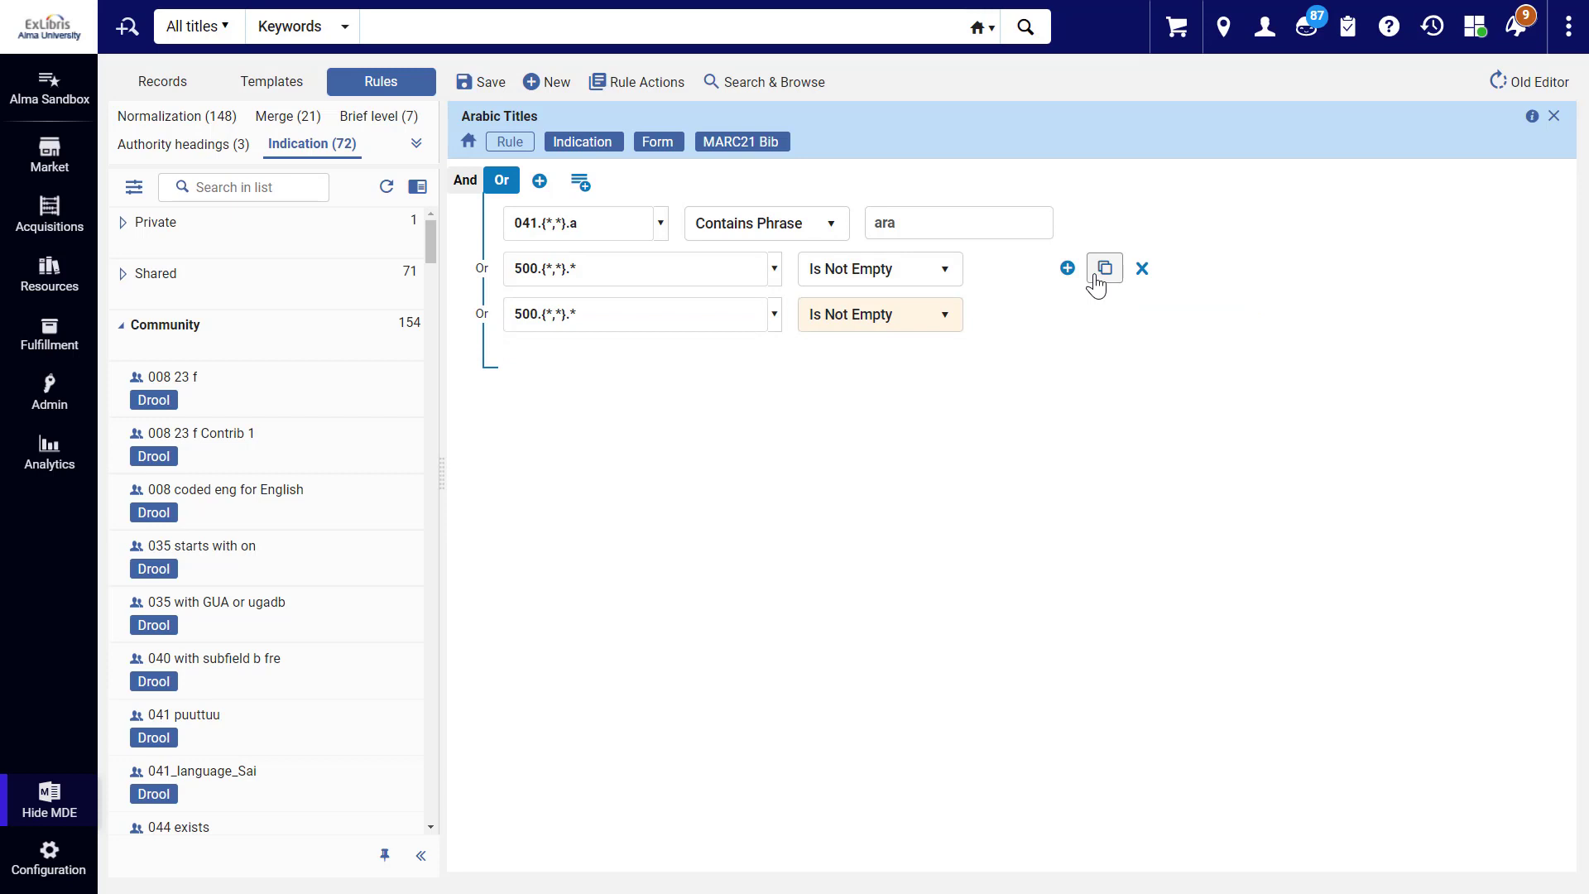
{"action": "left_click", "coordinate": [945, 315]}
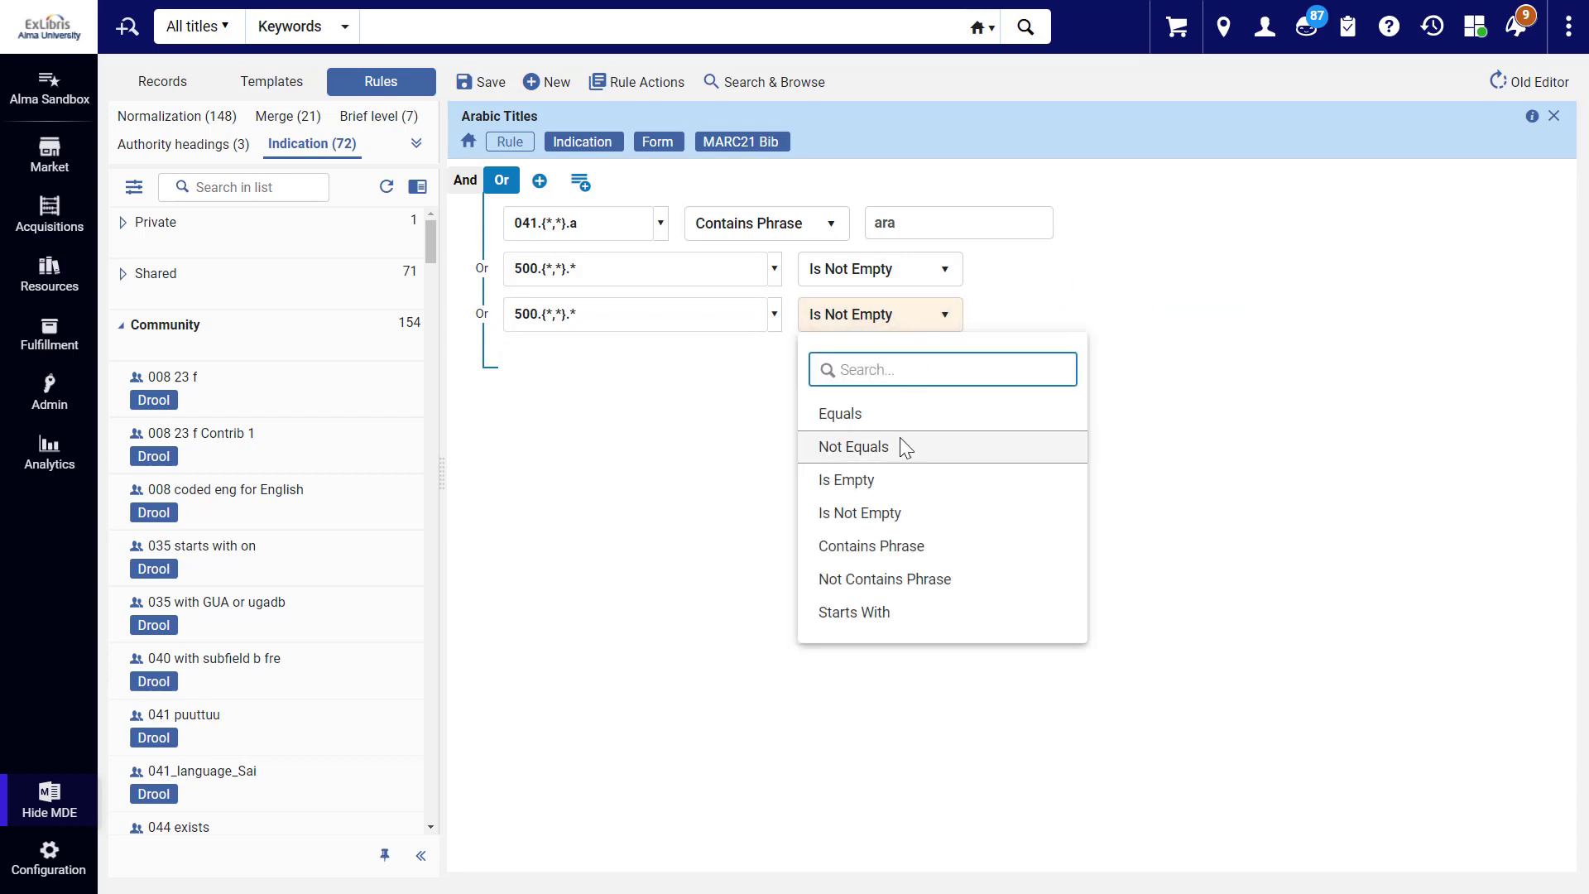
{"action": "left_click", "coordinate": [877, 547]}
{"action": "left_click", "coordinate": [946, 321]}
{"action": "type", "text": "Excellent"}
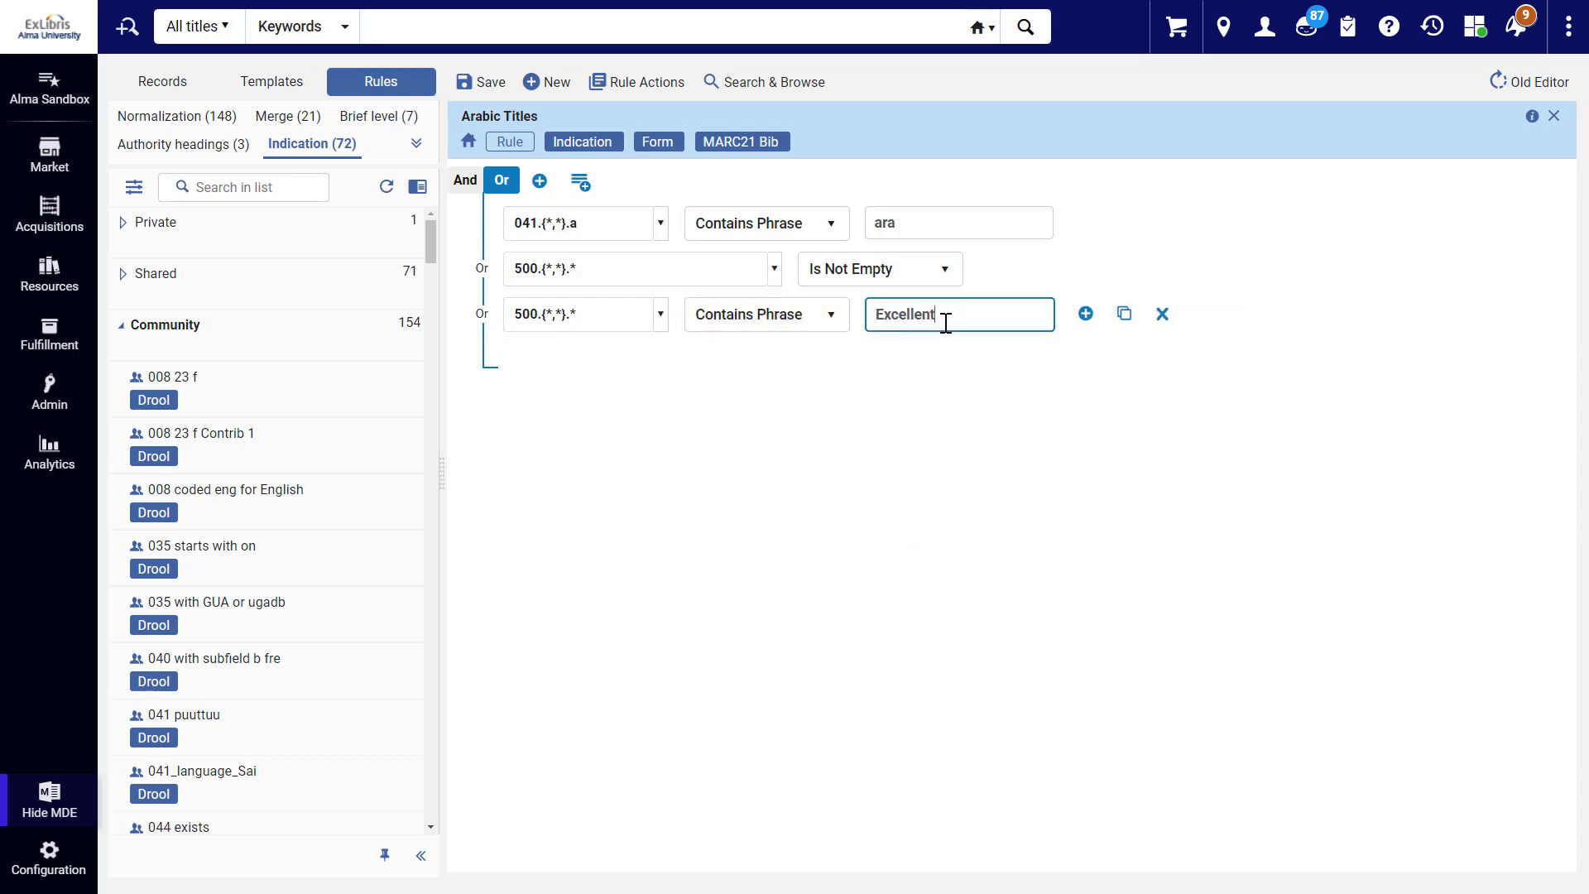
{"action": "left_click", "coordinate": [935, 362]}
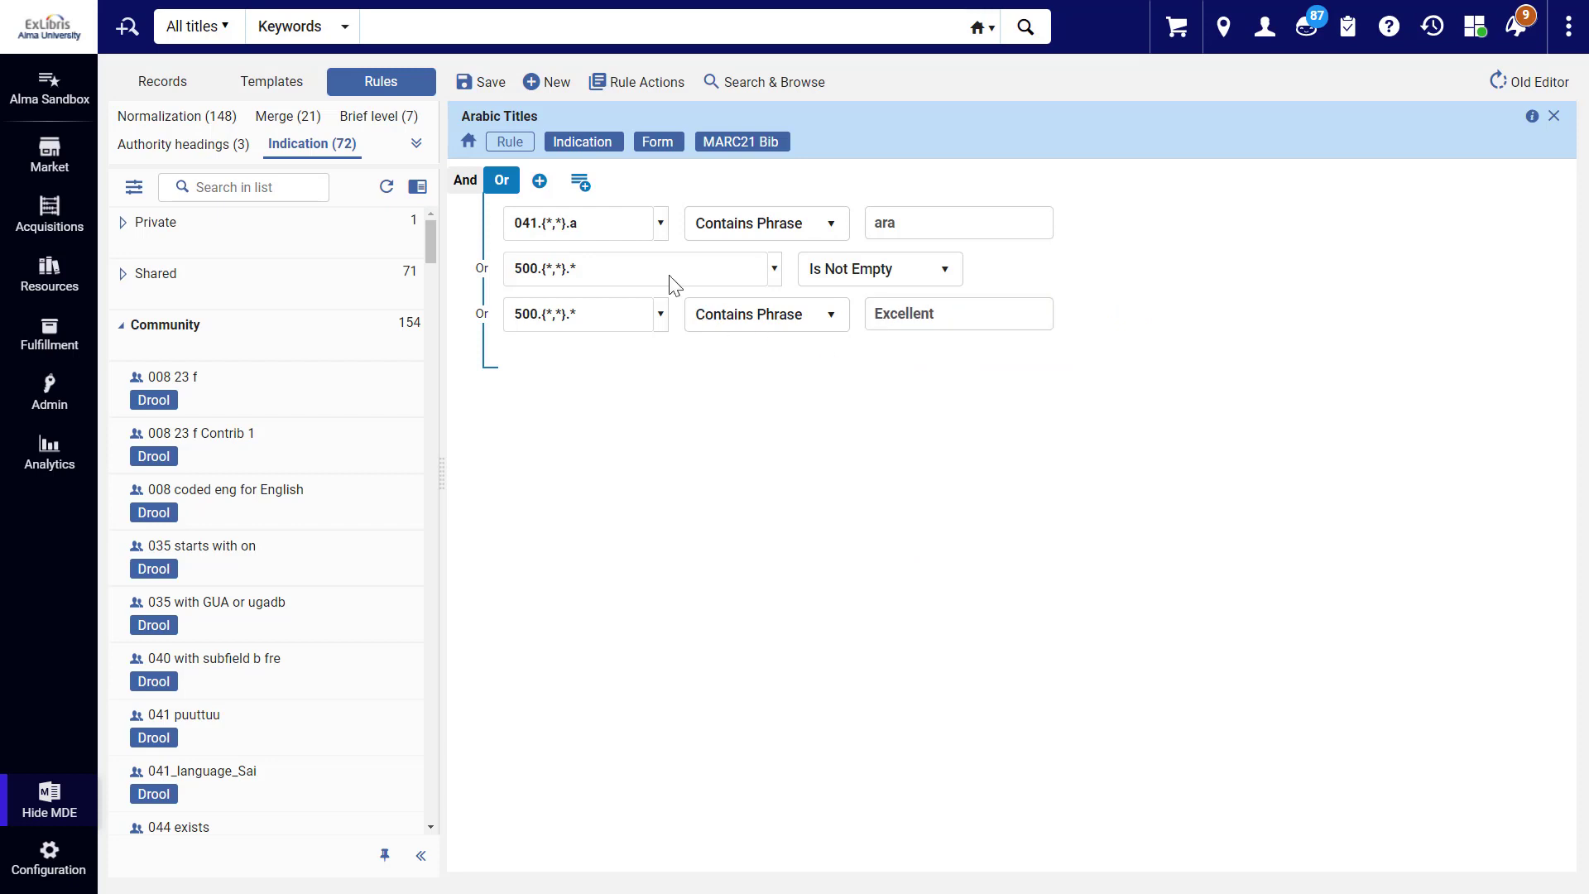
- Remove the added nested group and both 500 conditions, leaving only 041 $a Contains Phrase 'ara'
{"action": "left_click_drag", "start_coordinate": [577, 196], "coordinate": [545, 346]}
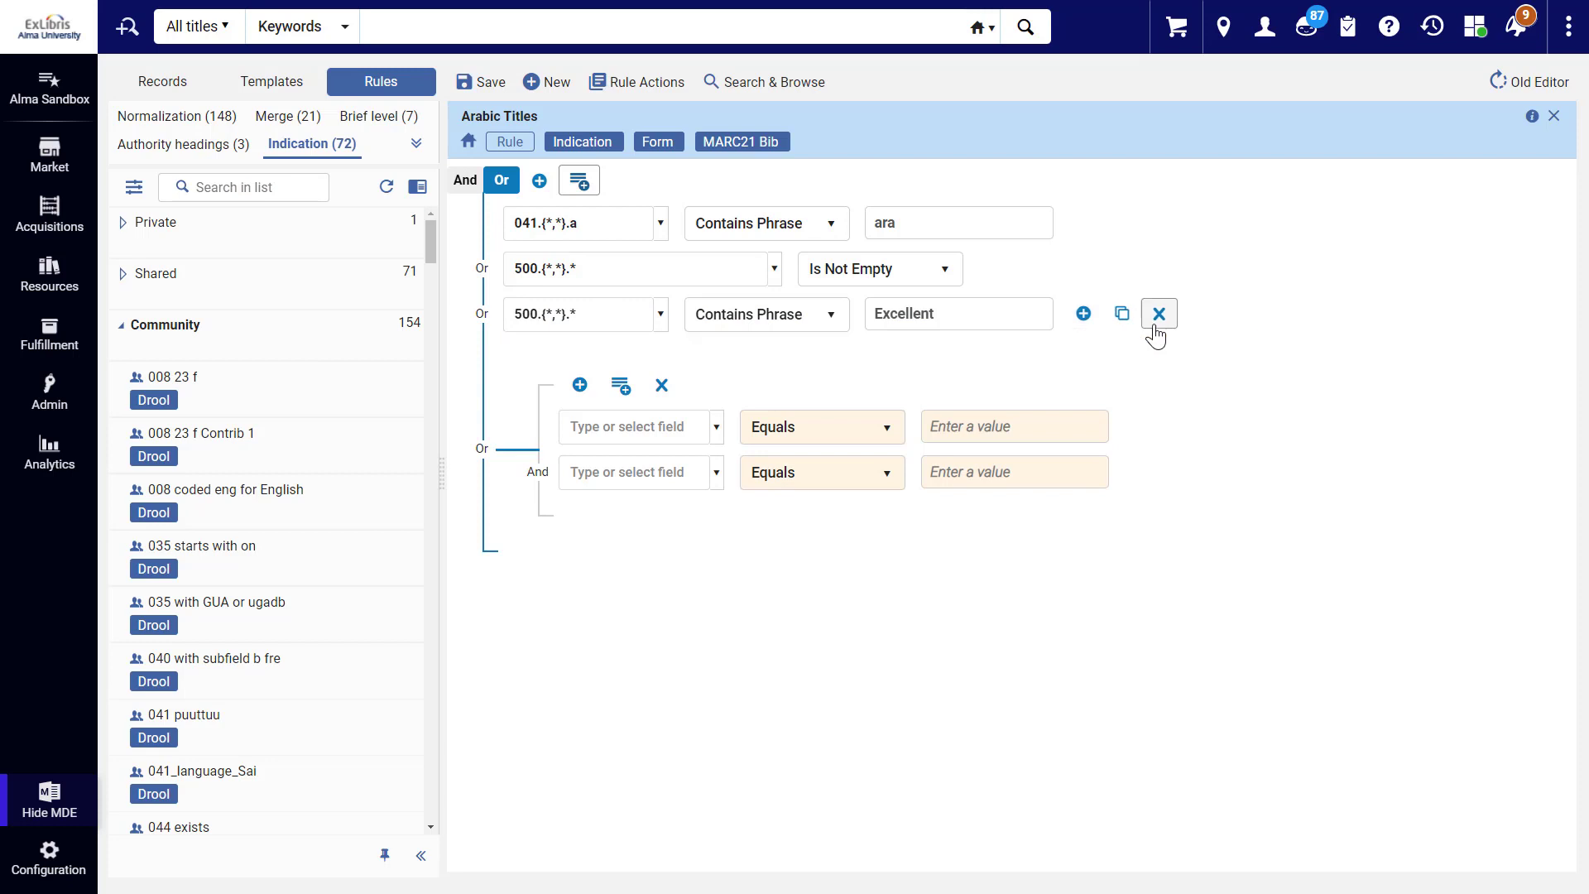
{"action": "left_click", "coordinate": [1157, 323]}
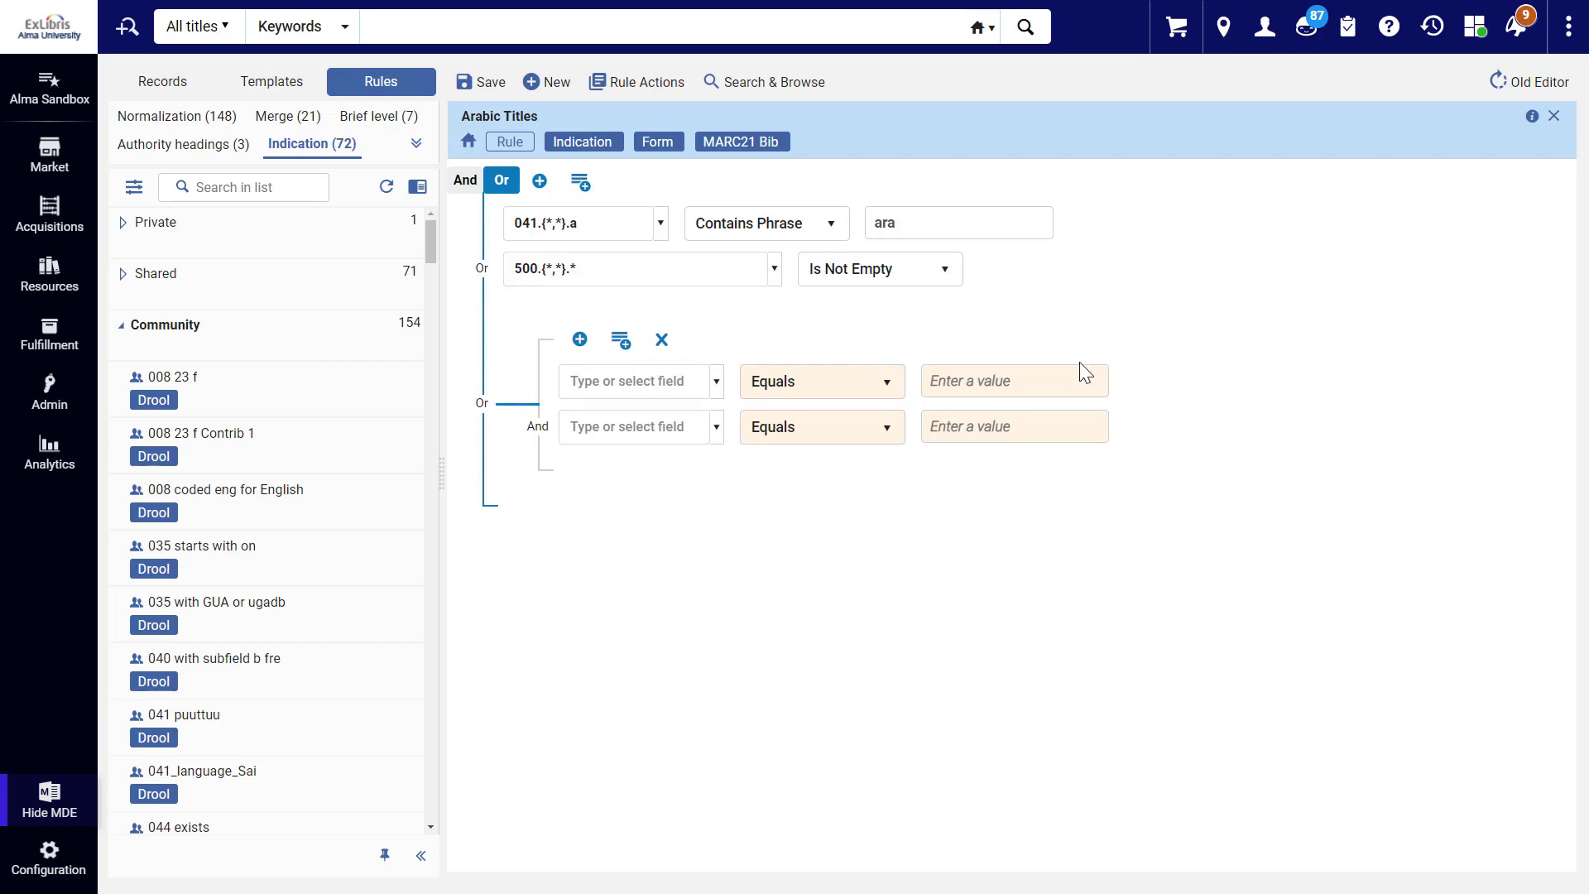
{"action": "left_click", "coordinate": [661, 340]}
{"action": "mouse_move", "coordinate": [950, 271]}
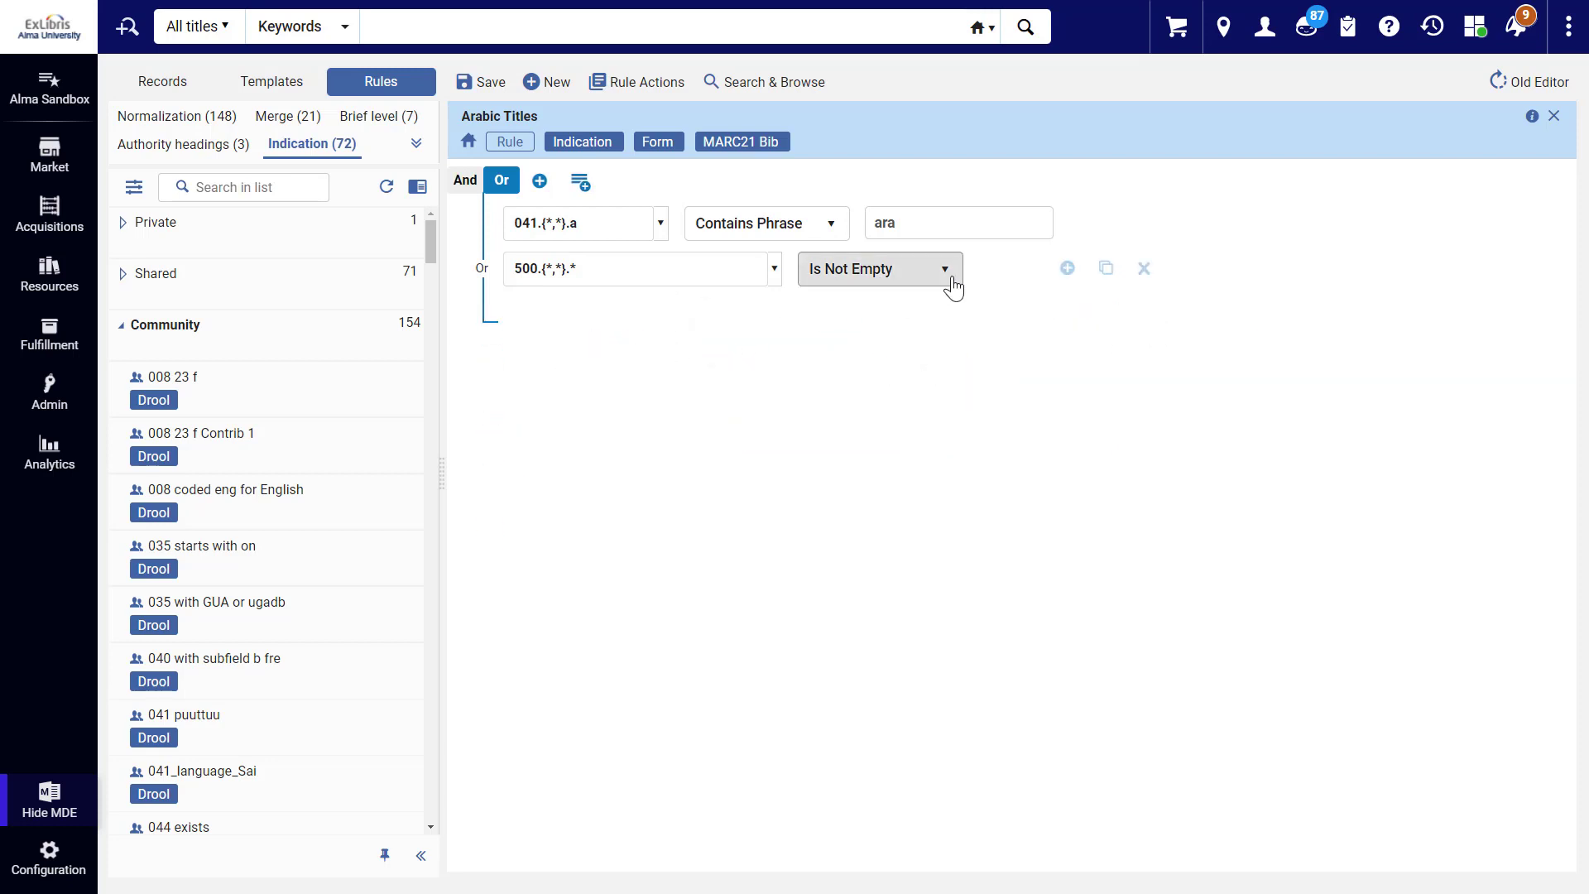
{"action": "left_click", "coordinate": [1142, 269]}
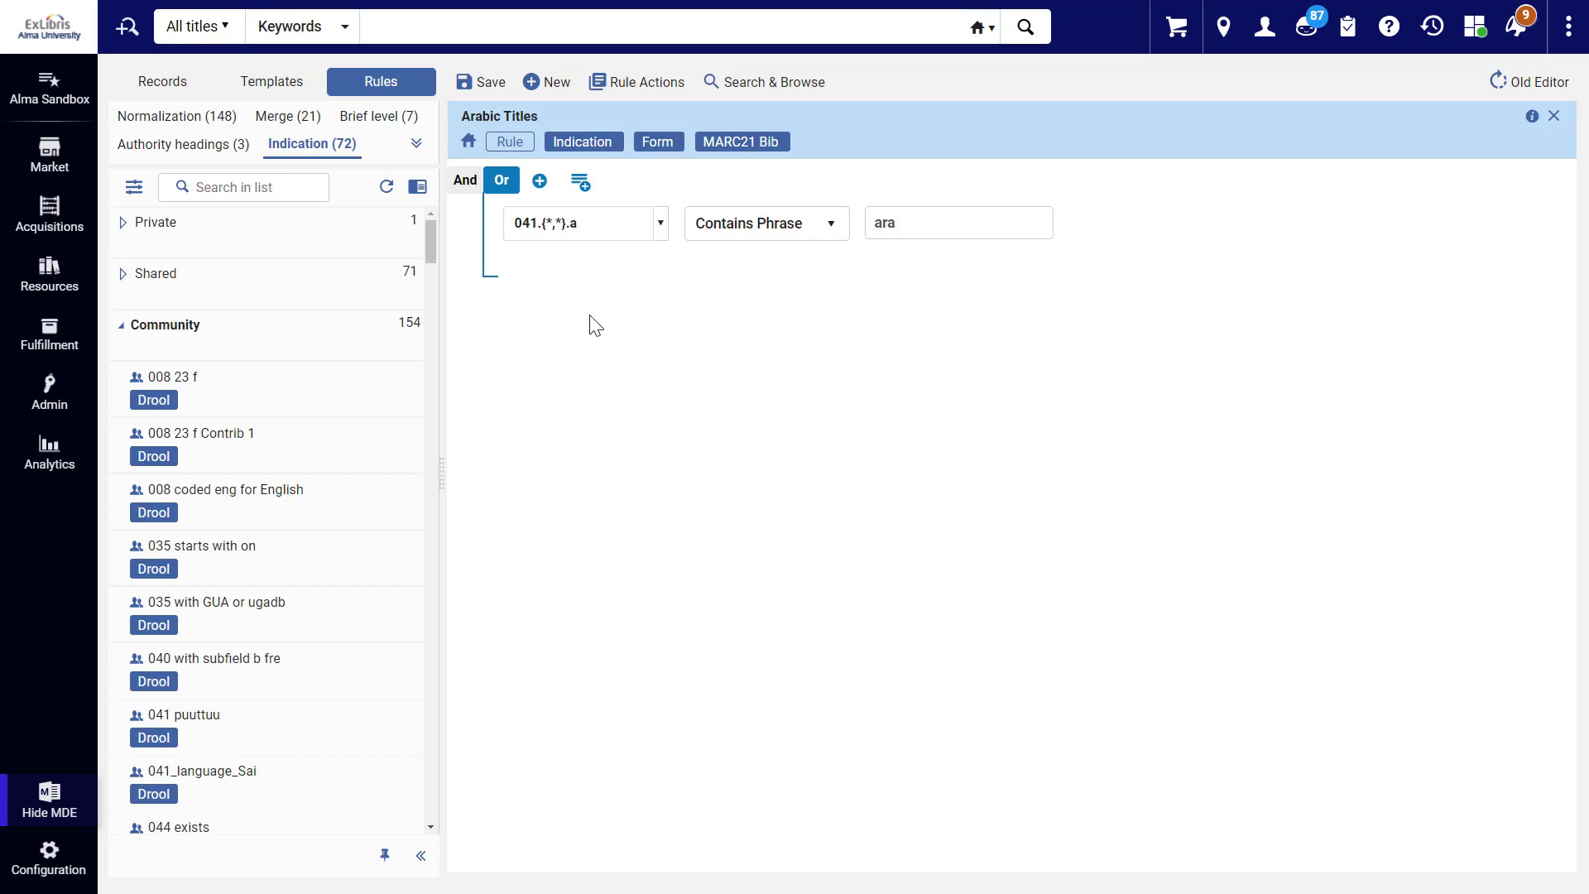
- Save the Arabic Titles rule and expand the Shared folder to find it listed
{"action": "left_click", "coordinate": [480, 84]}
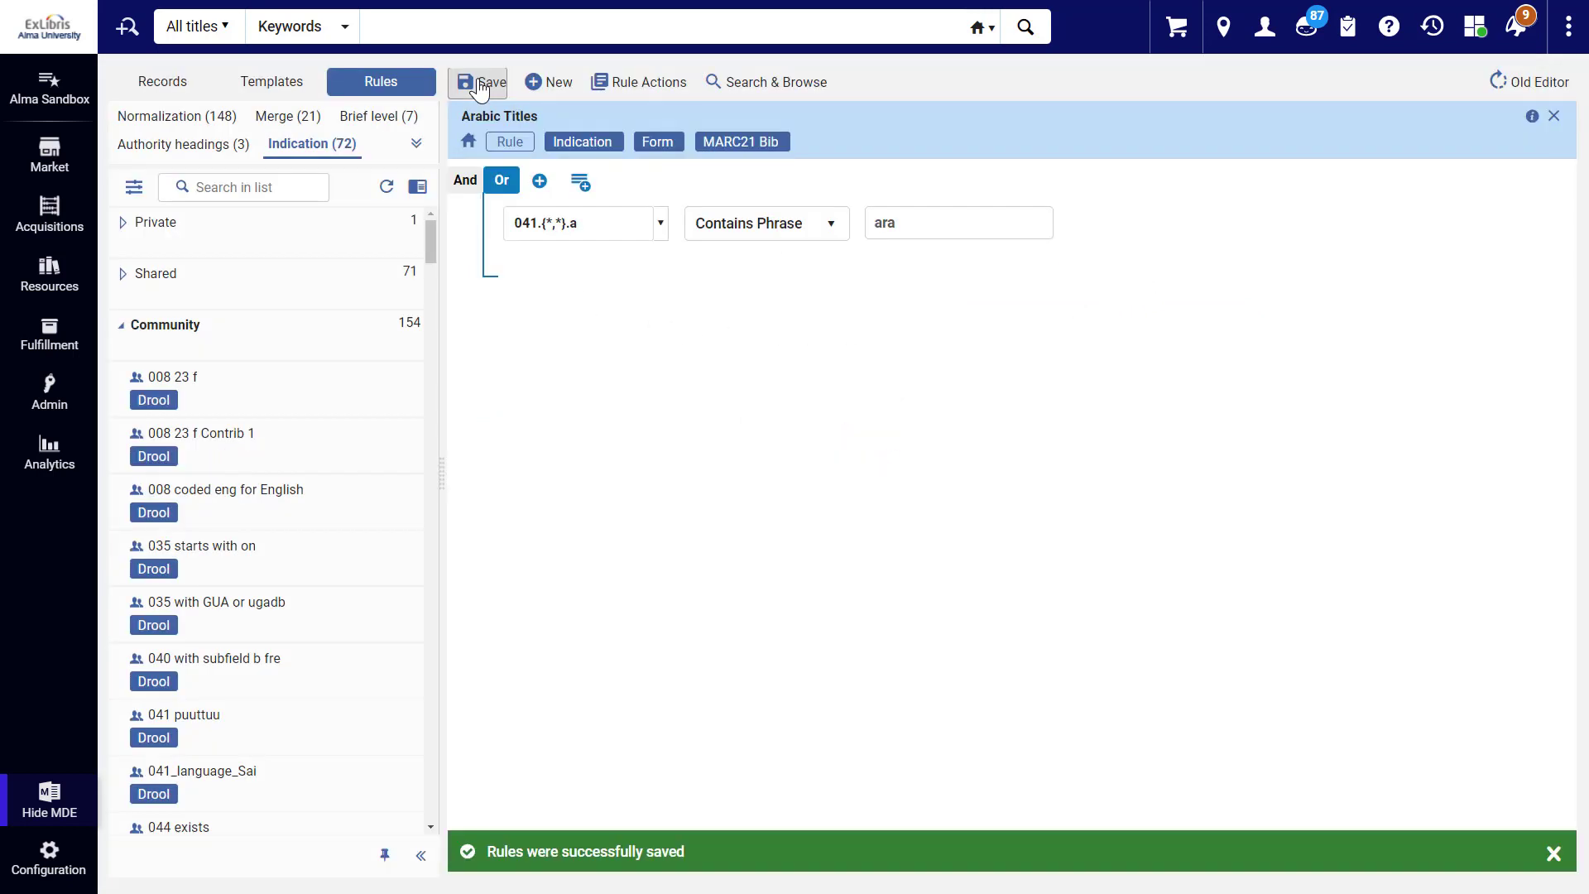
{"action": "left_click", "coordinate": [231, 274]}
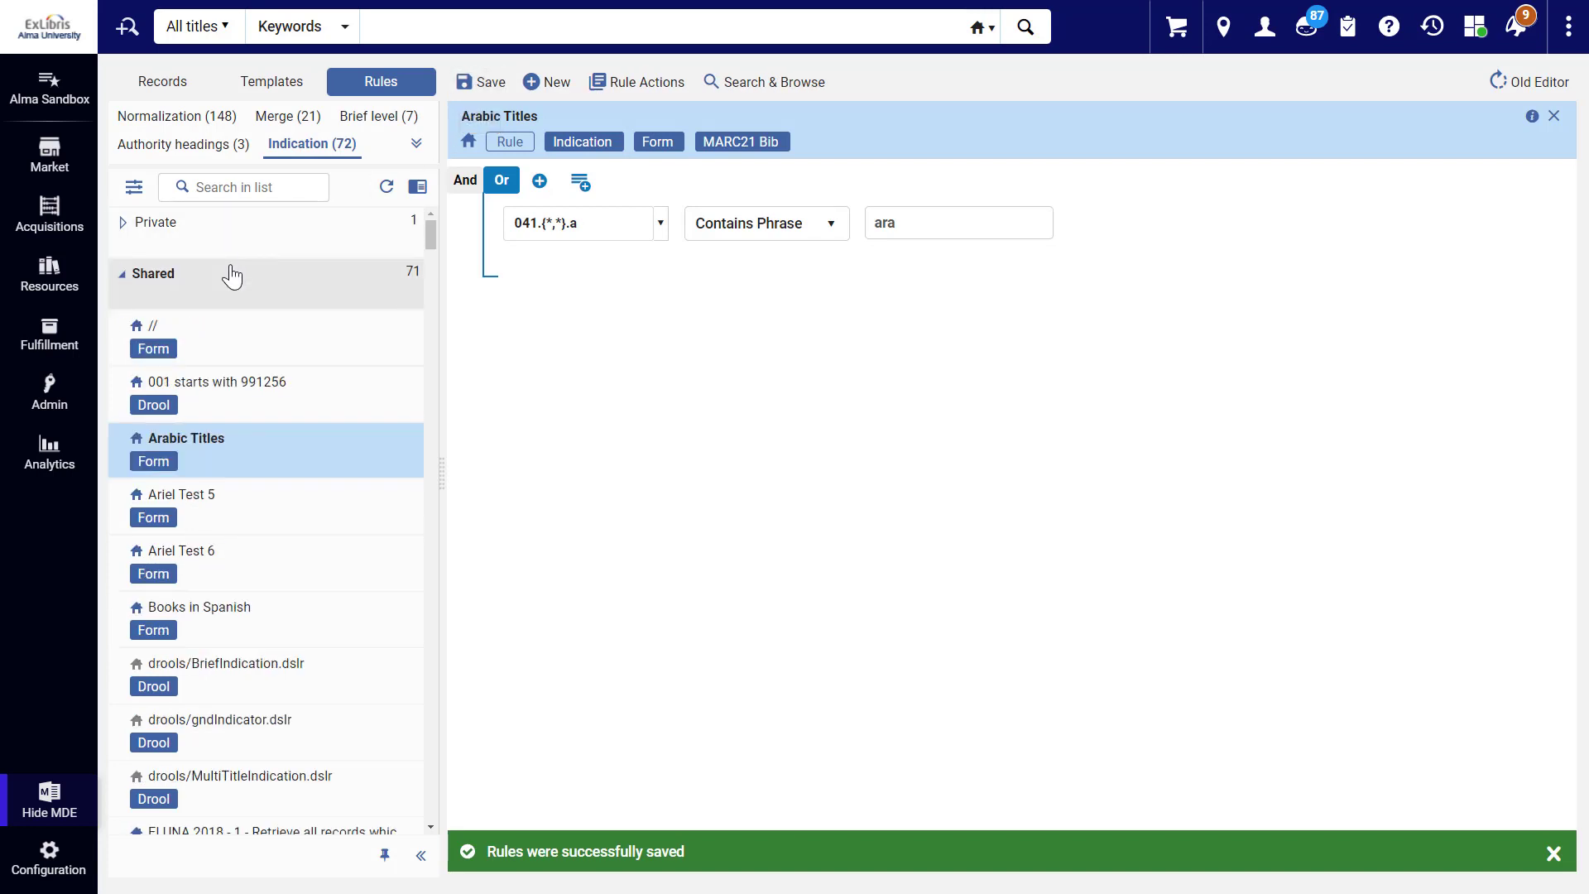
{"action": "mouse_move", "coordinate": [313, 466]}
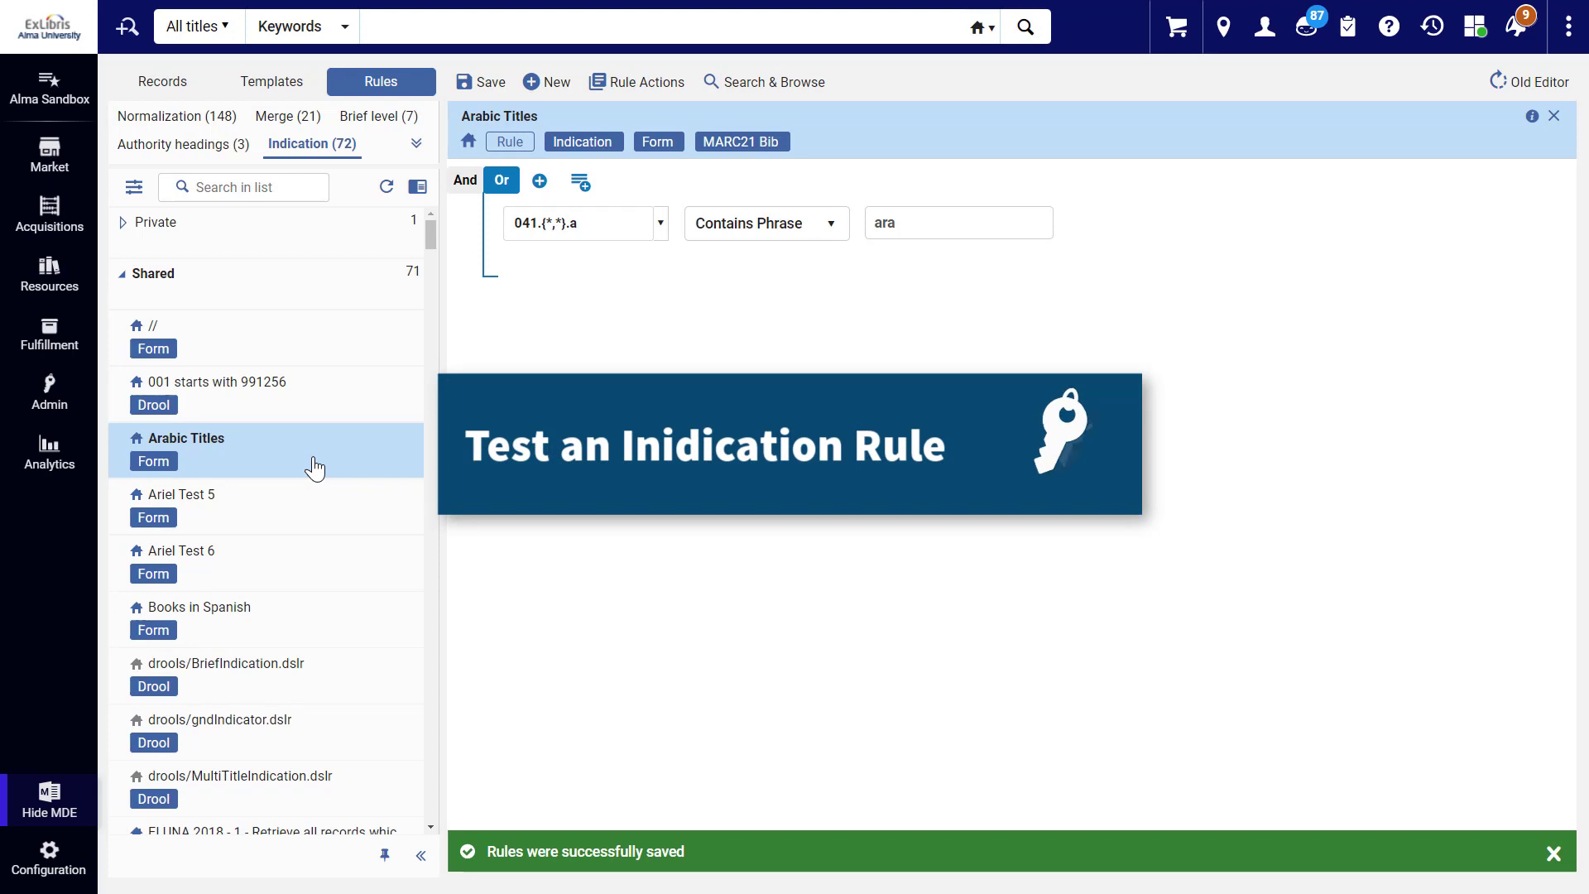
- Switch the rule editor to split mode and search all titles for 'harry potter'
{"action": "left_click", "coordinate": [418, 187]}
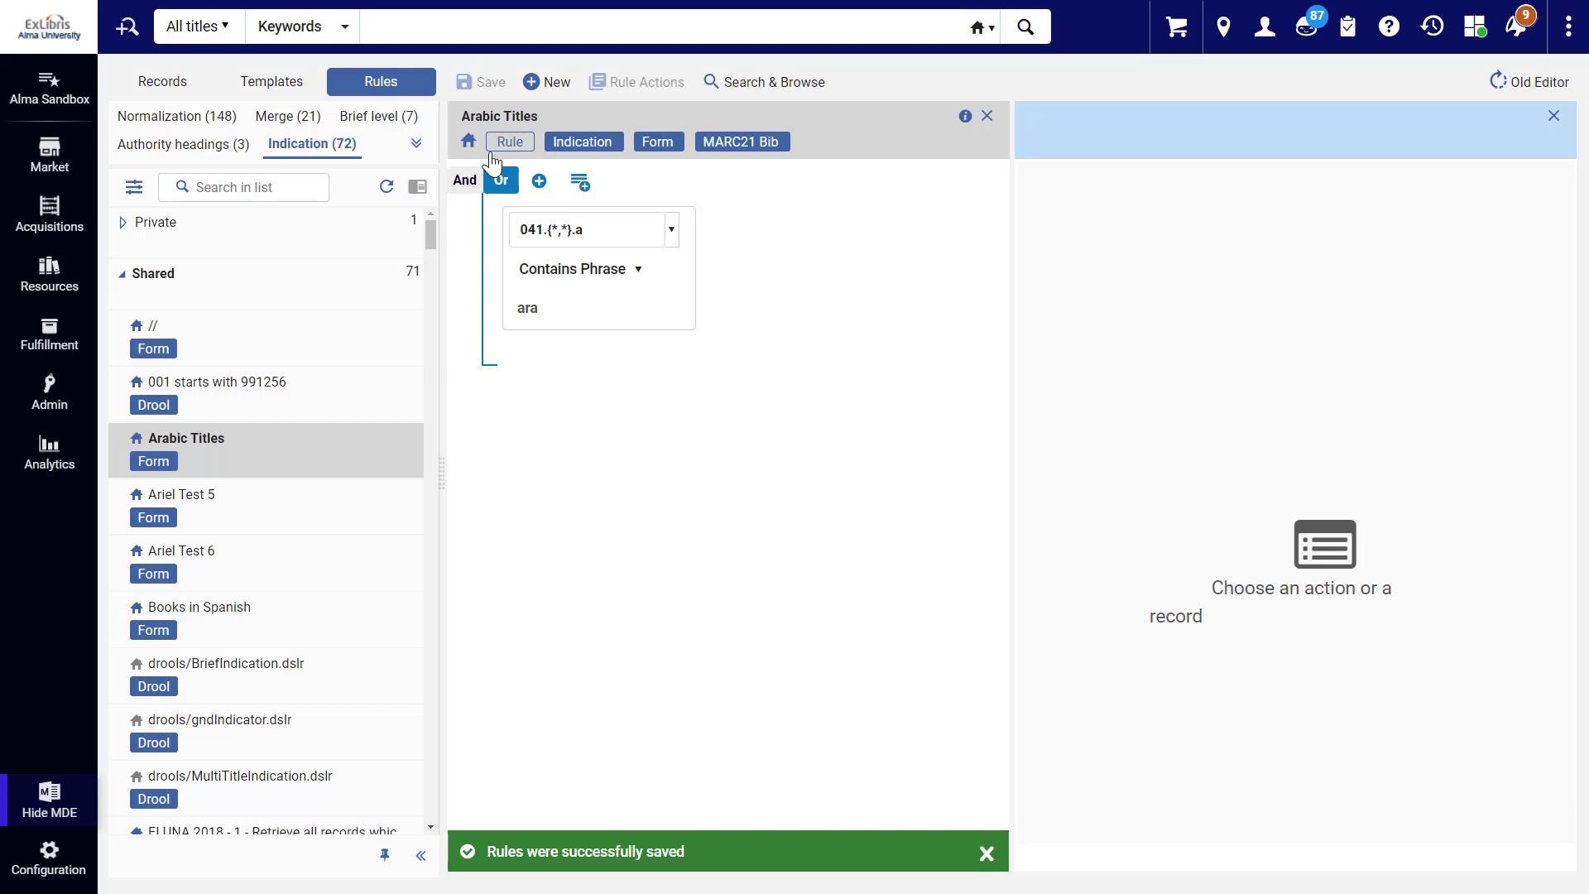
{"action": "left_click", "coordinate": [461, 37]}
{"action": "type", "text": "harry potter"}
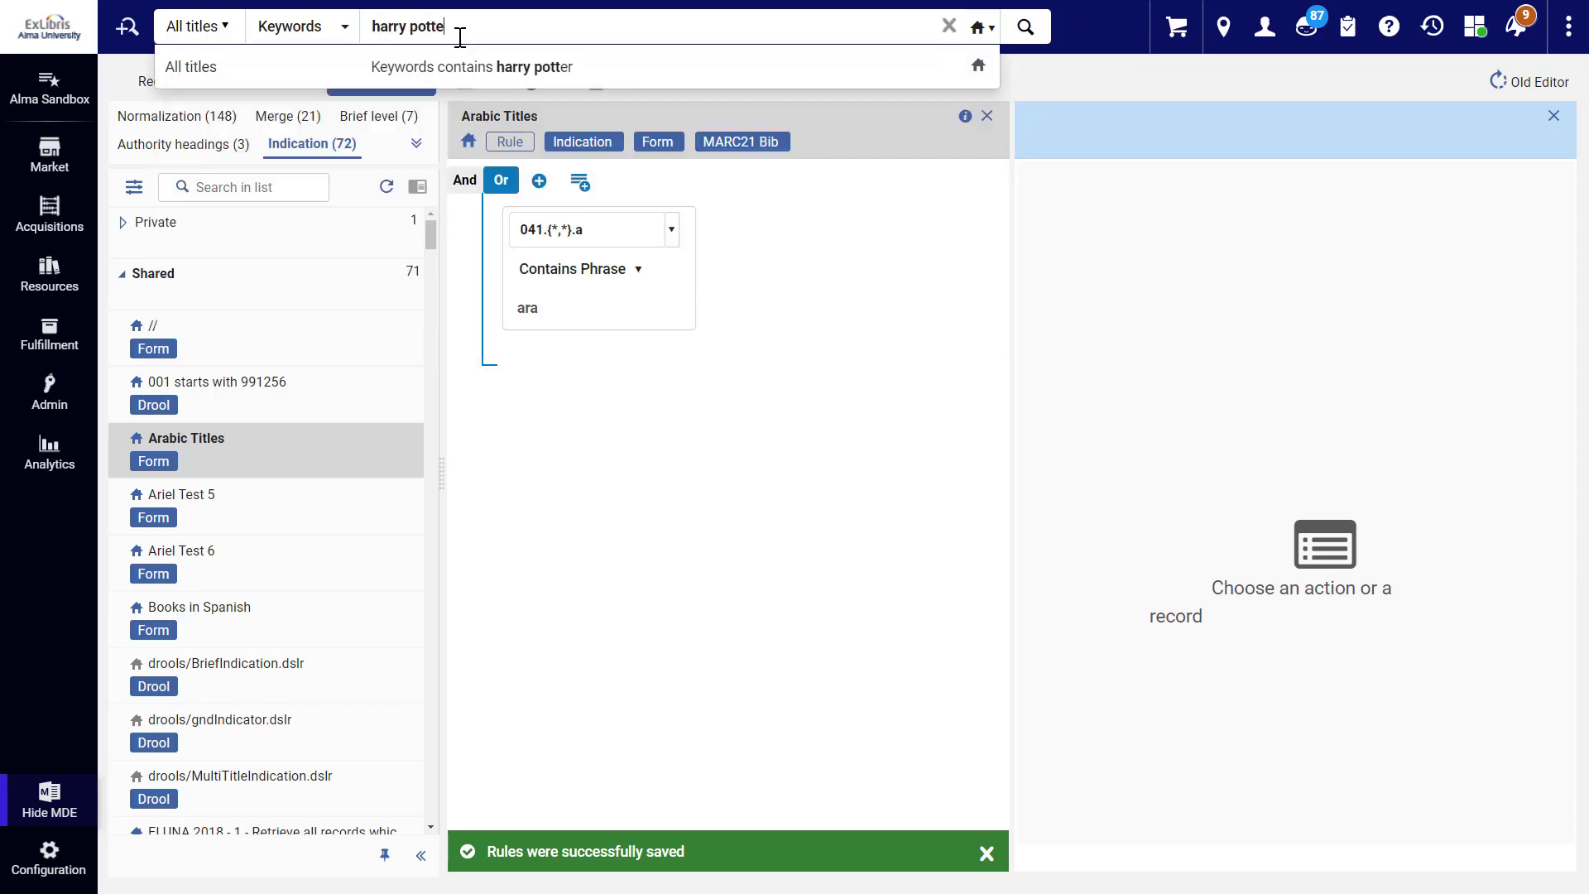
{"action": "key", "text": "Return"}
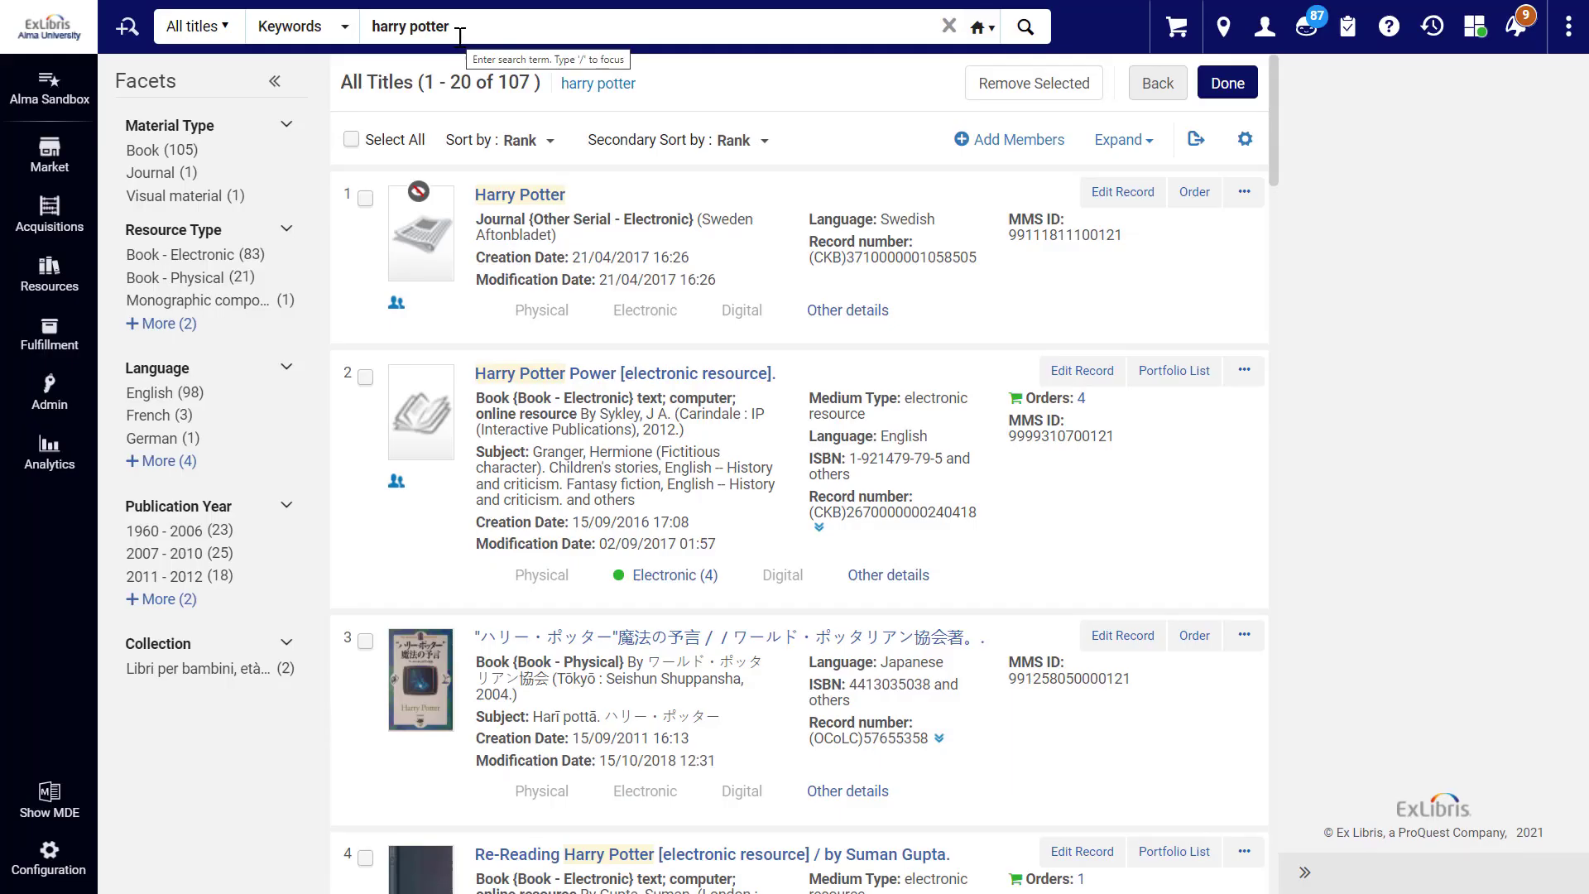
- Open the first Harry Potter record beside the Arabic Titles rule and test it, getting false
{"action": "left_click", "coordinate": [1125, 197]}
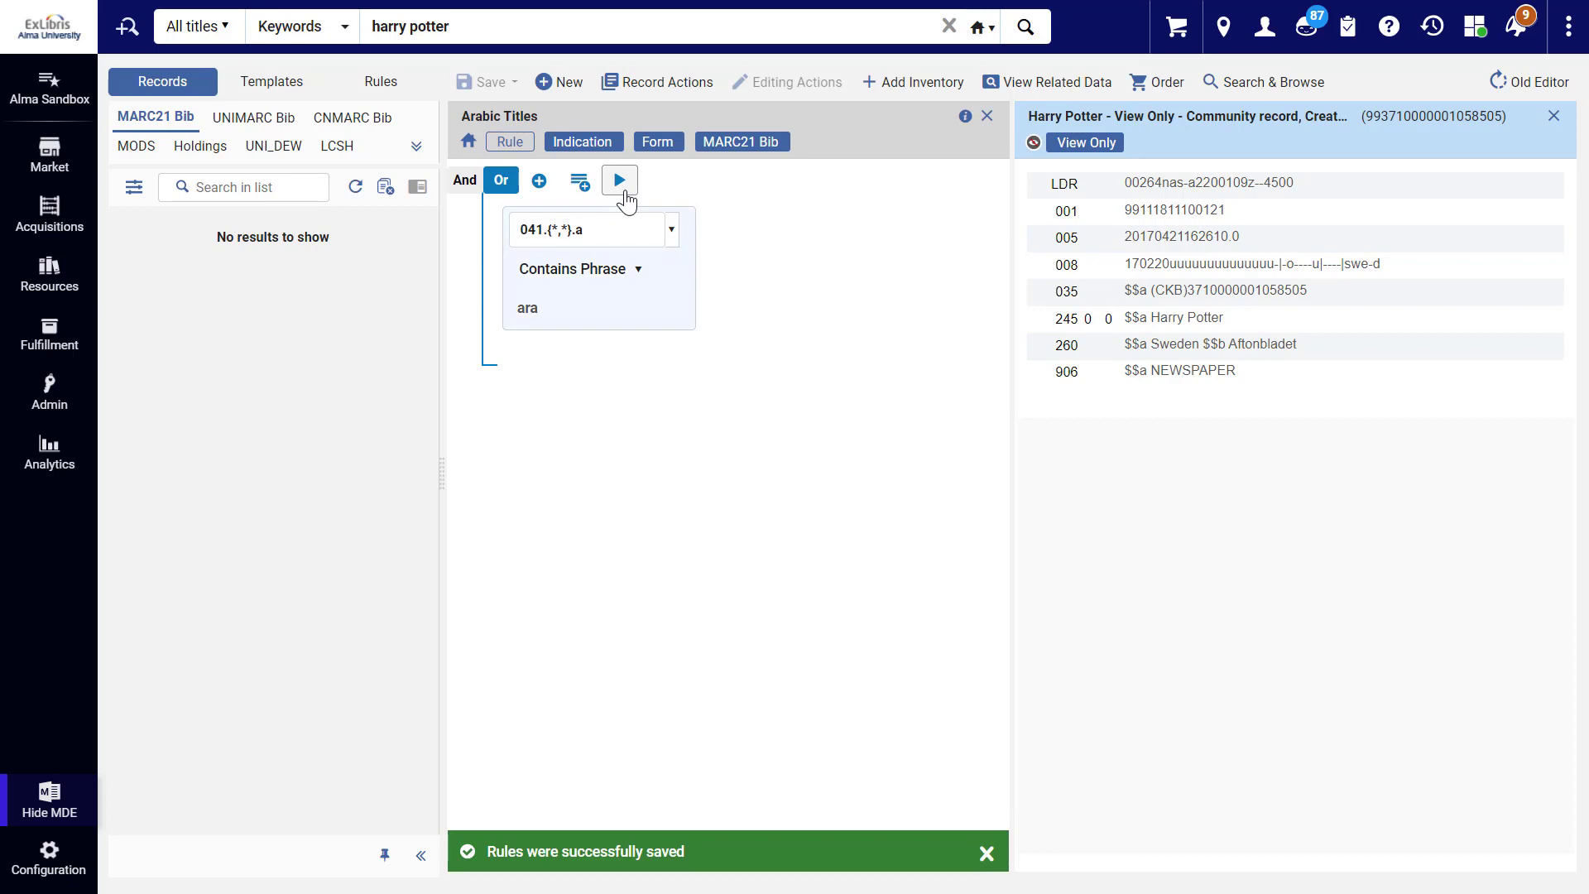
{"action": "left_click", "coordinate": [627, 200]}
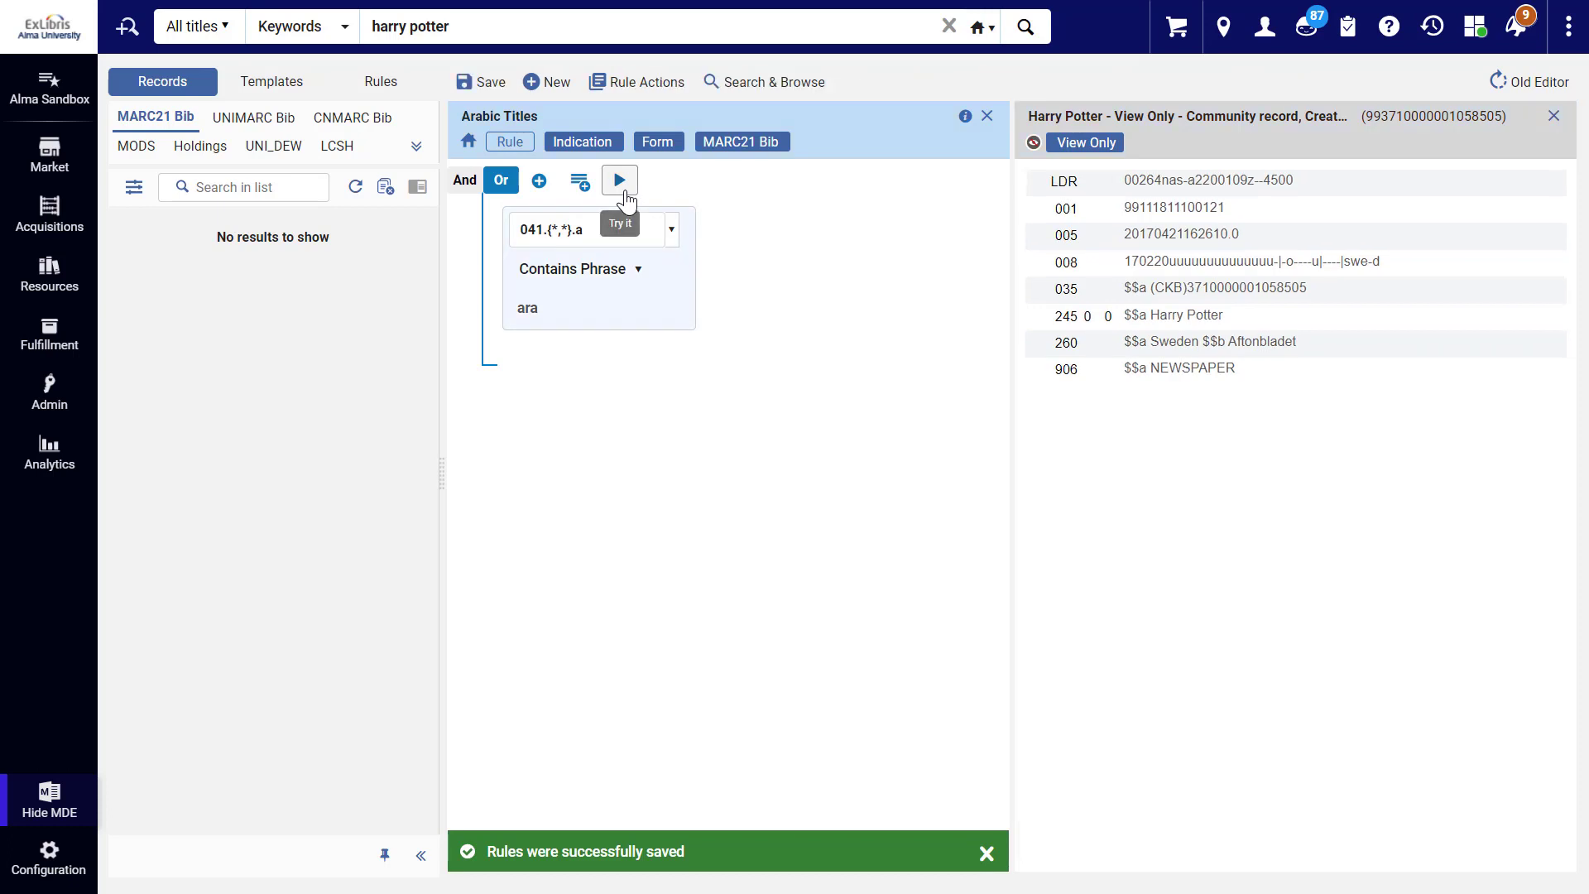
{"action": "left_click", "coordinate": [625, 192]}
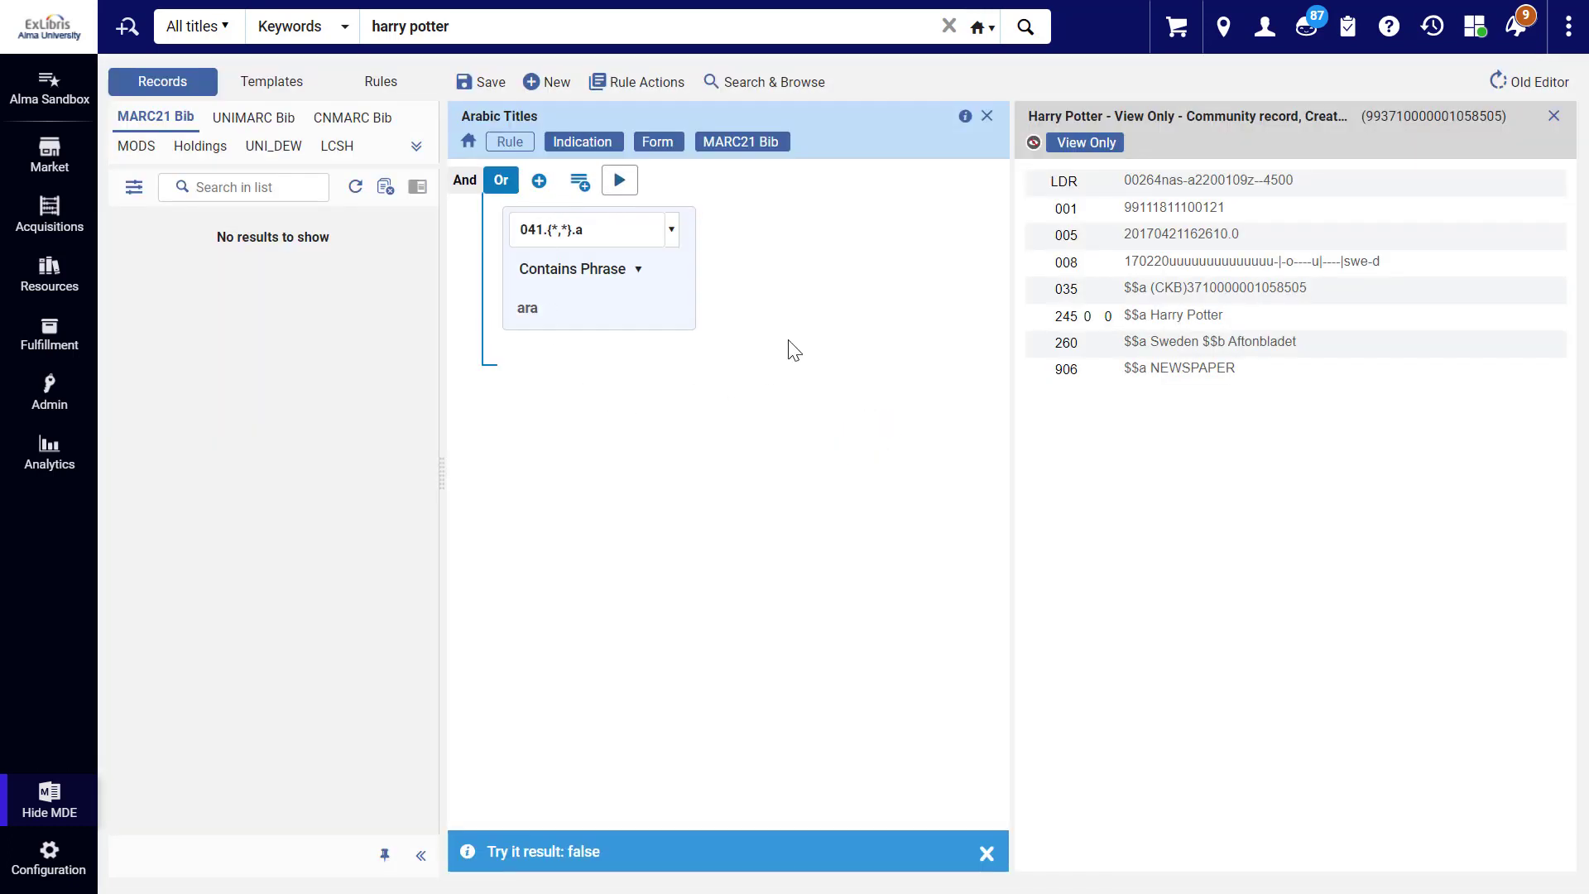